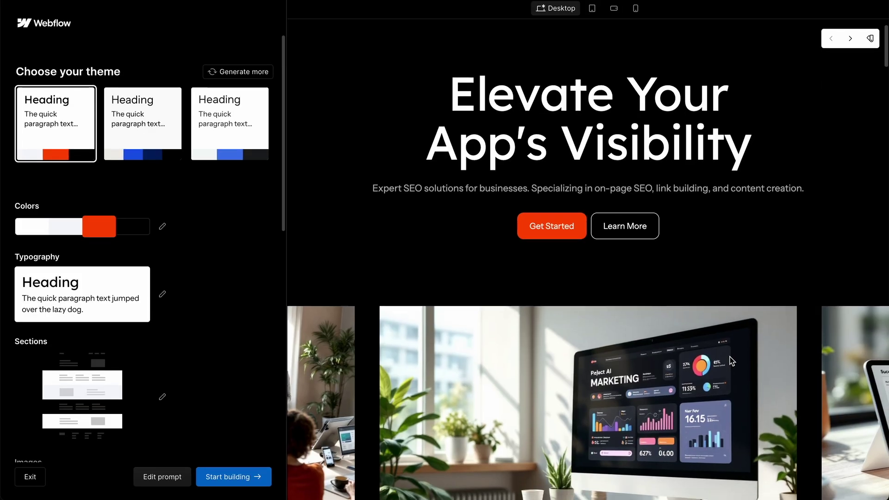
Step: Scroll the AI site builder landing page to reach the Designer's get-started options
scroll(729, 360, "down", 3)
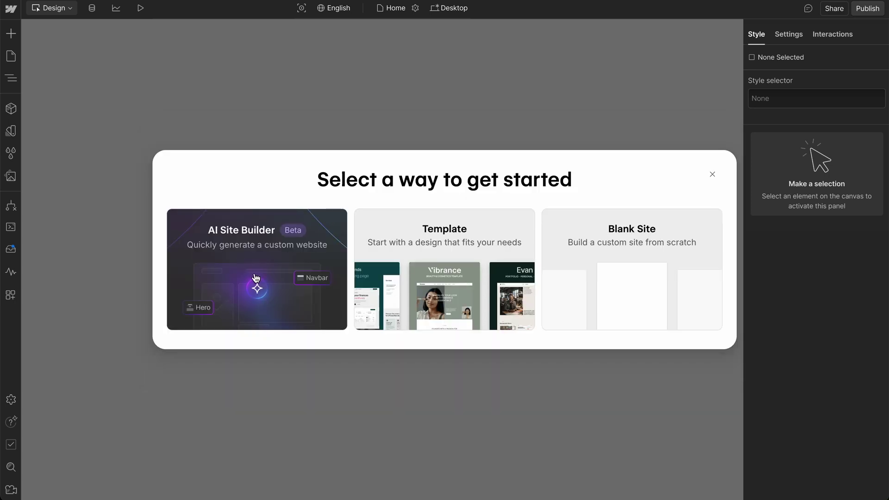
Step: Start the AI Site Builder as 'A business', enter the business name and continue
left_click(256, 278)
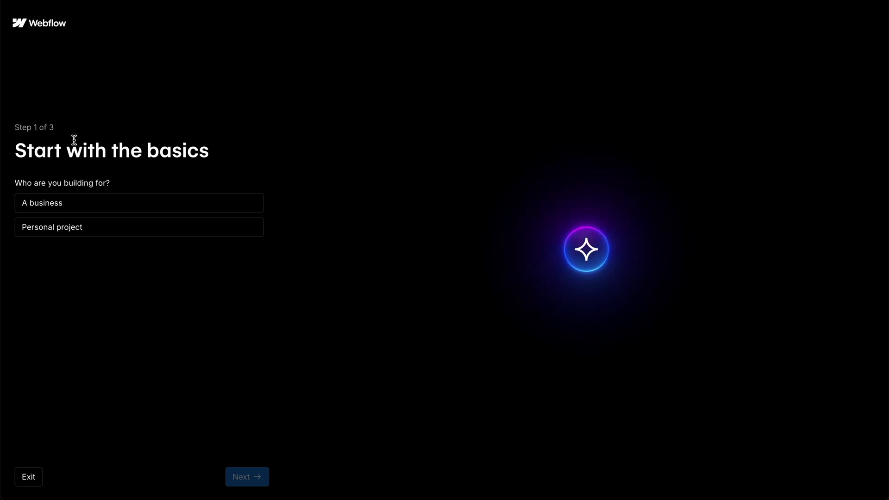
left_click(64, 207)
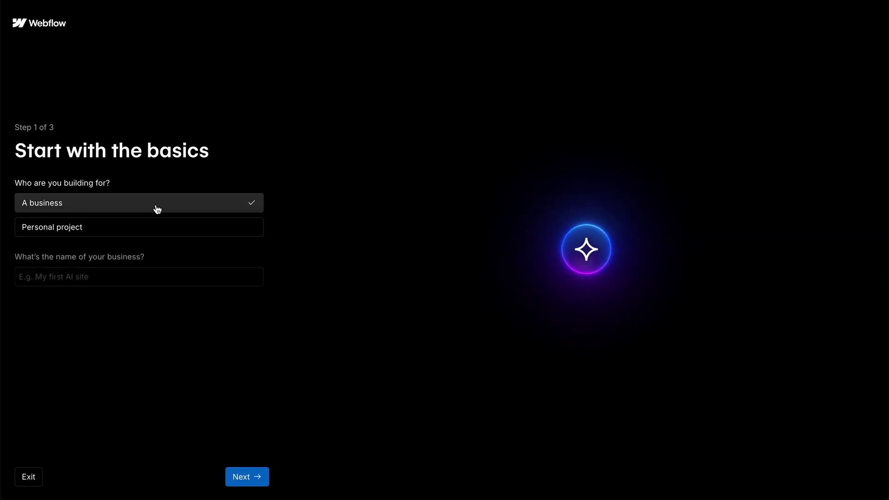
left_click(126, 281)
type("Jack's SEO")
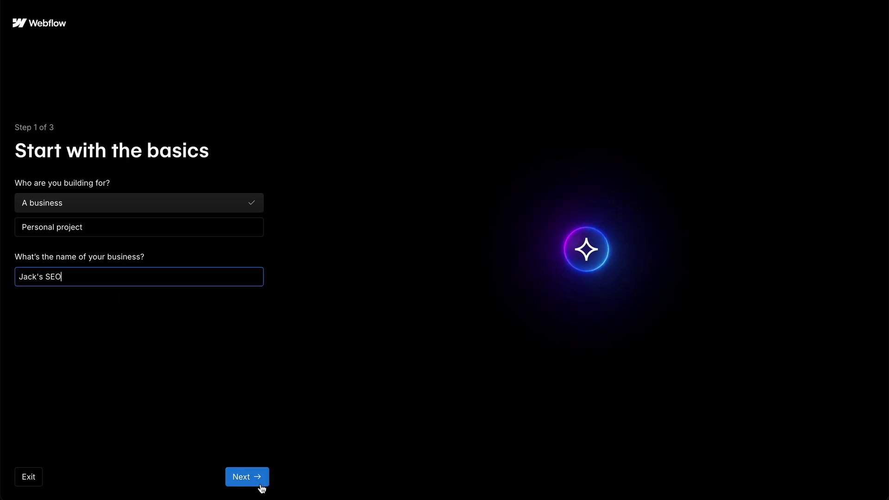
left_click(258, 484)
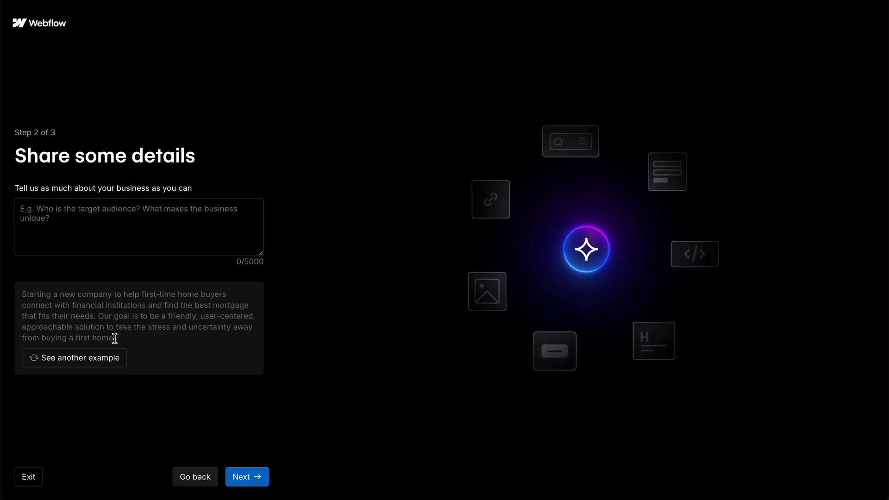
Step: Replace the example description with the pasted SEO consultancy summary for app startups
left_click(92, 361)
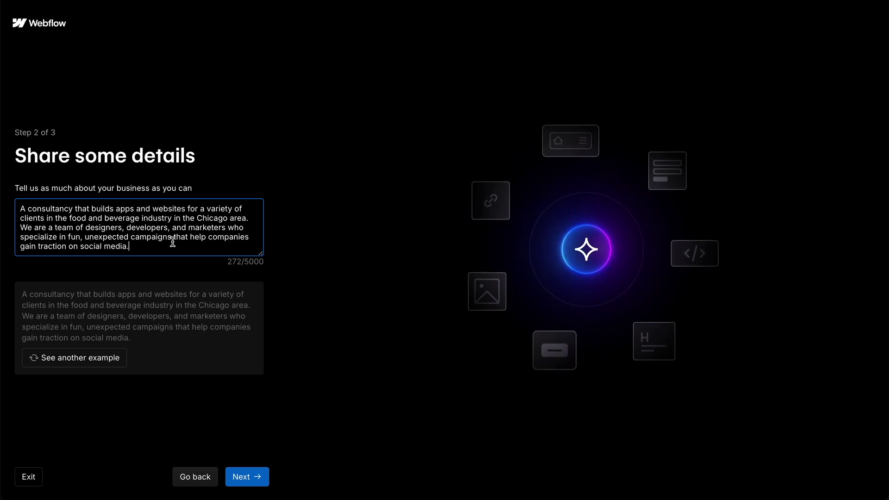
key("ctrl+a")
type("A consultancy that offers SEO services for businesses and startups who have apps. Our main services are on-page SEO, link building, and content creation. We take over all aspects so the clients have full trust in the way we build.")
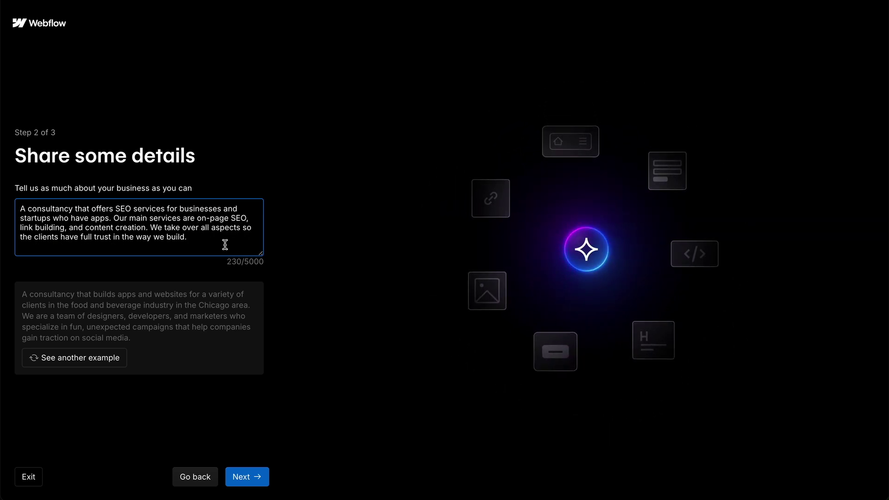
Step: Review the Define your style options, keep the AI suggestions, and generate the site
left_click(257, 484)
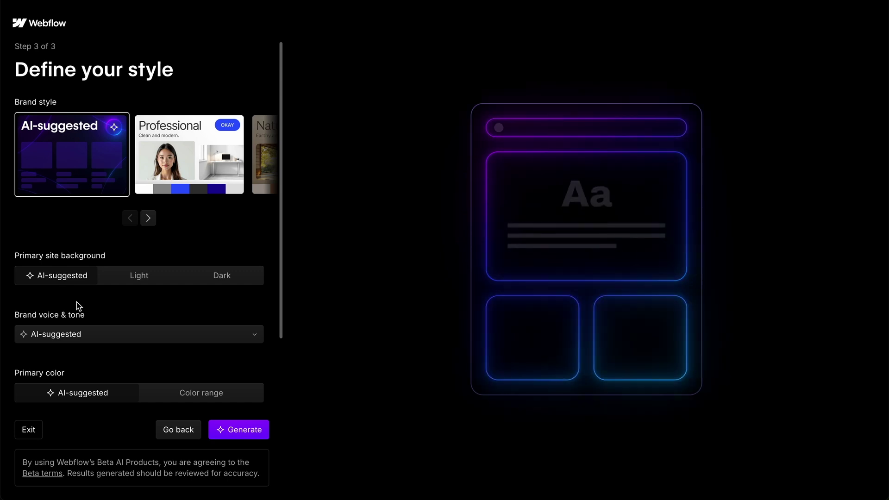
scroll(79, 306, "down", 1)
scroll(79, 307, "down", 1)
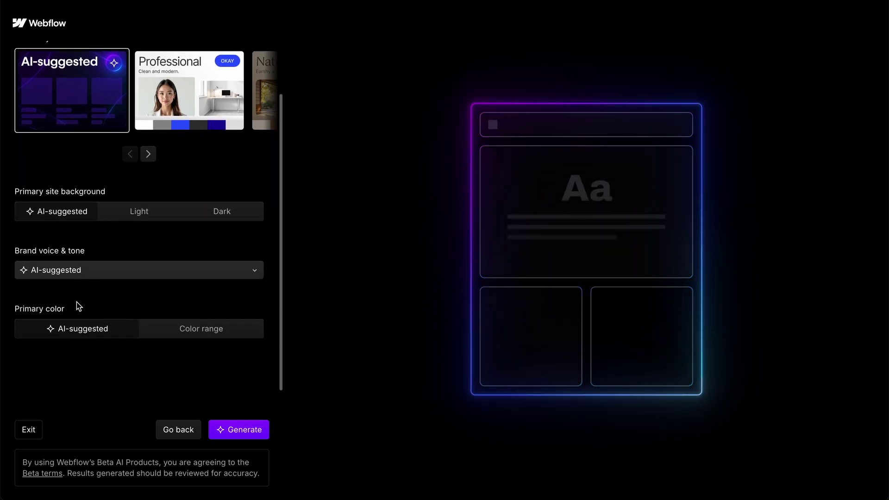
scroll(76, 342, "down", 1)
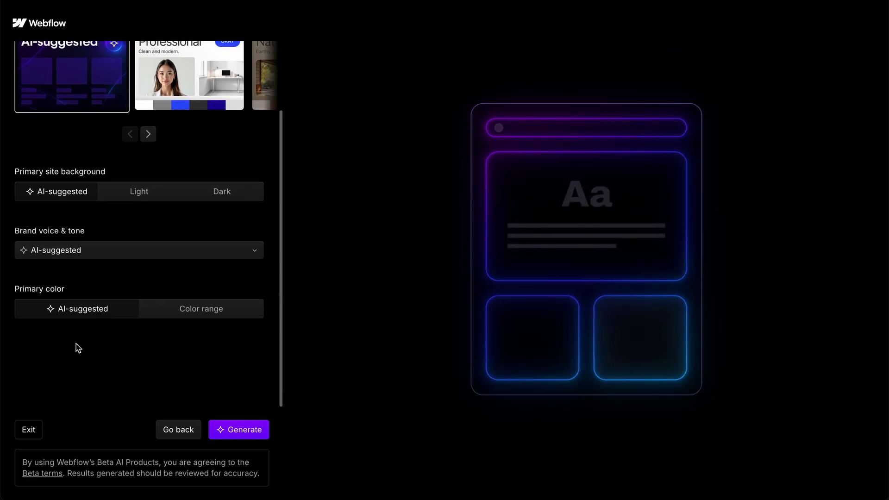
left_click(227, 425)
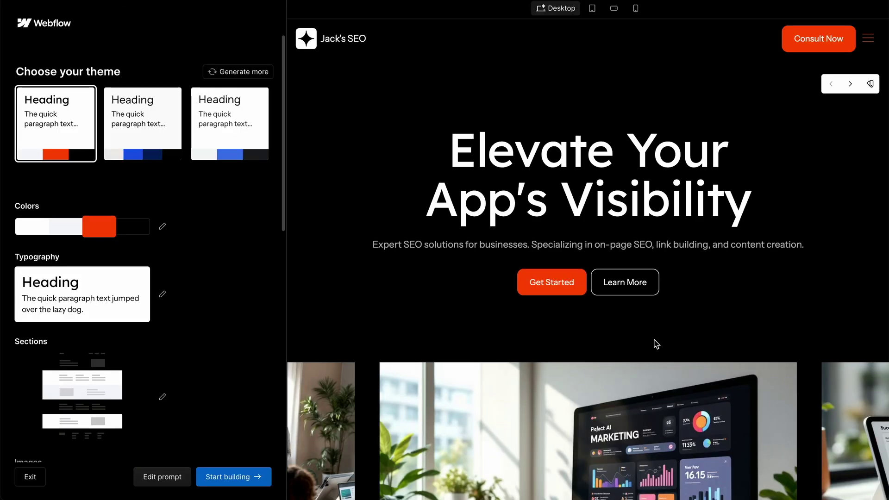
Step: Scroll the generated homepage preview from the hero down to Get in Touch, then back up
scroll(730, 361, "down", 4)
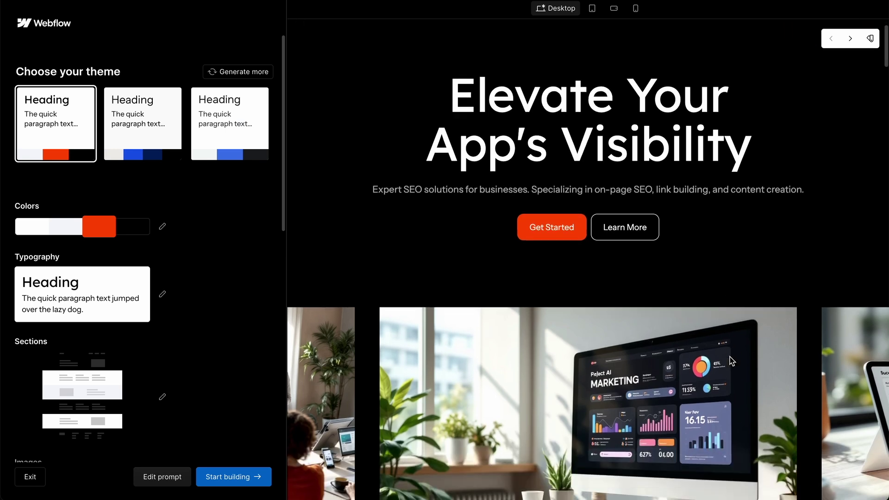
scroll(730, 360, "down", 8)
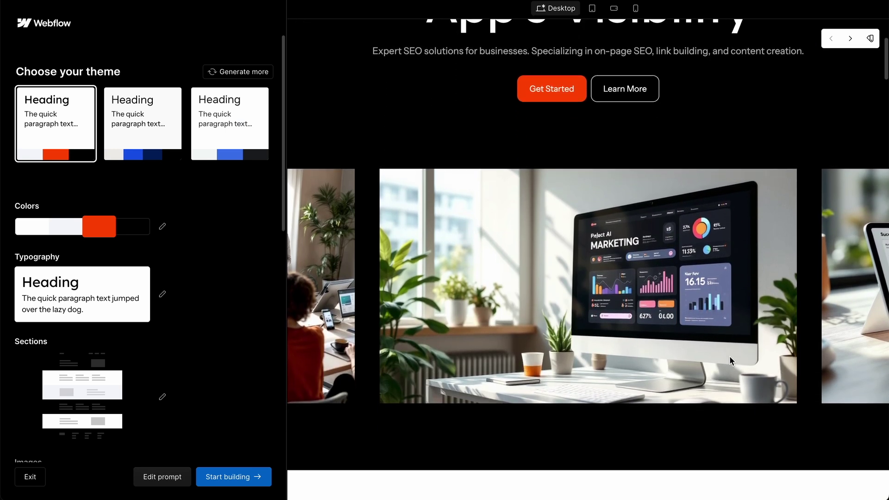
scroll(730, 360, "down", 10)
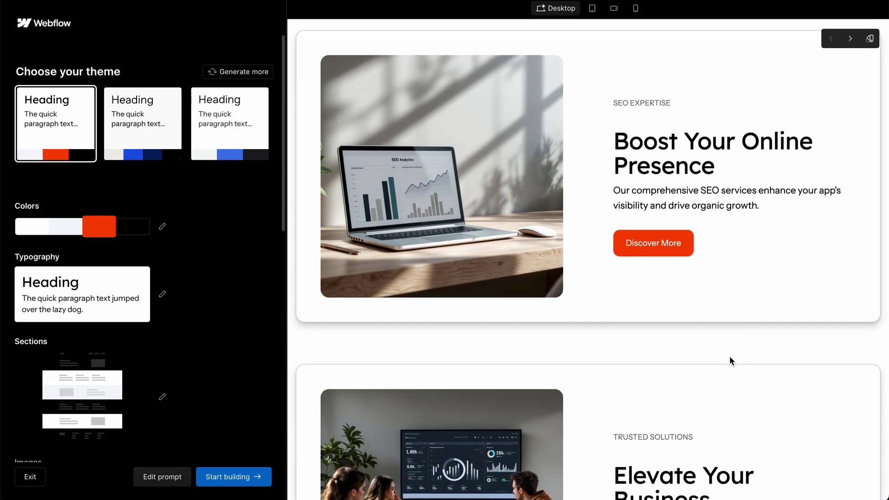
scroll(730, 362, "down", 12)
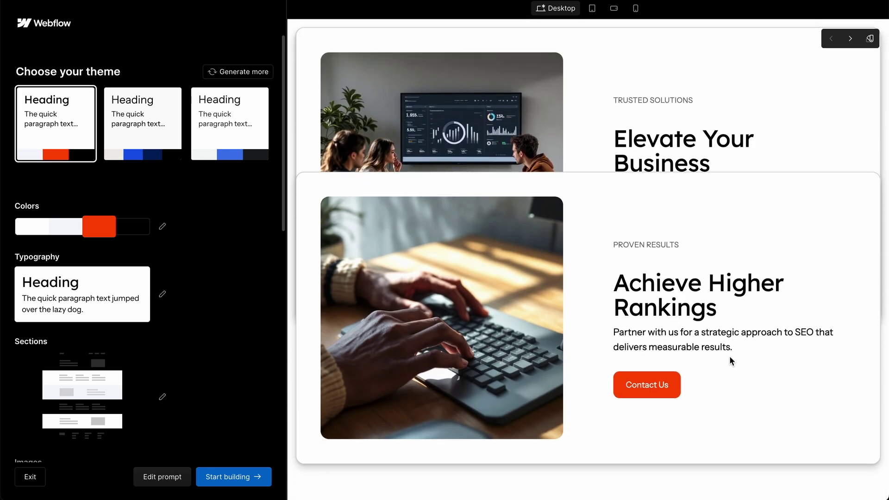
scroll(730, 360, "down", 7)
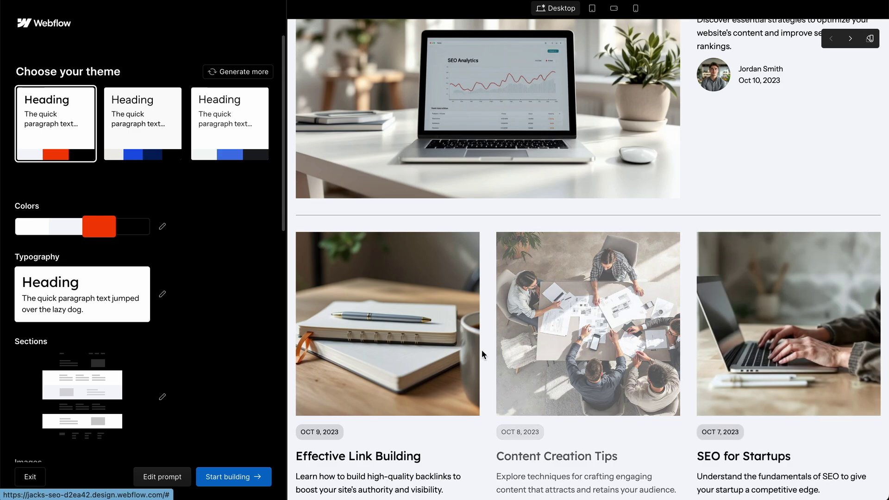
scroll(730, 371, "down", 14)
scroll(731, 370, "down", 18)
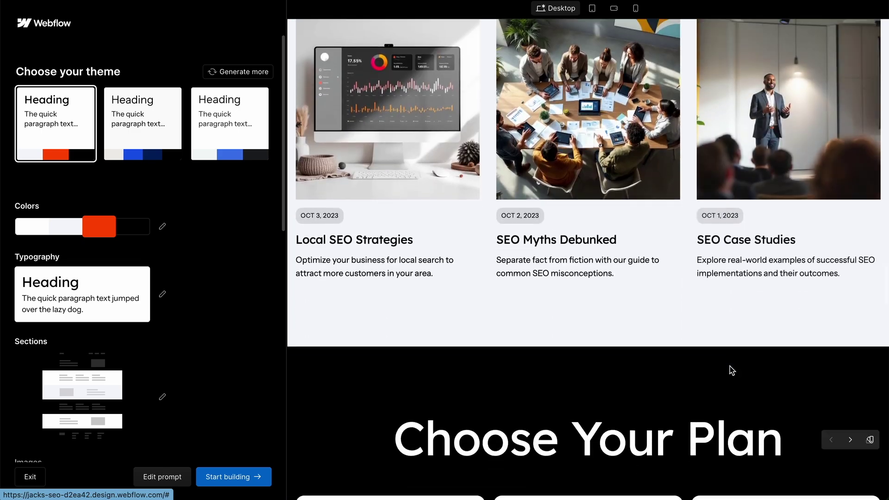
scroll(730, 370, "down", 15)
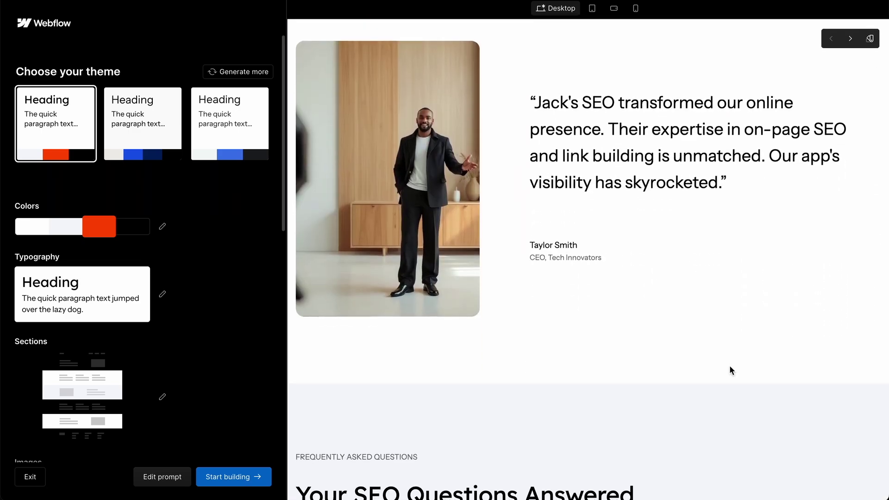
scroll(732, 370, "down", 8)
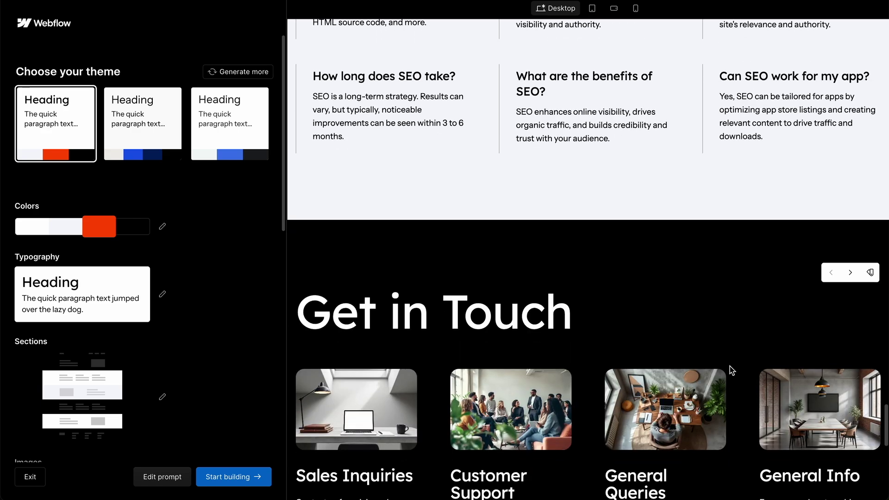
scroll(732, 370, "up", 20)
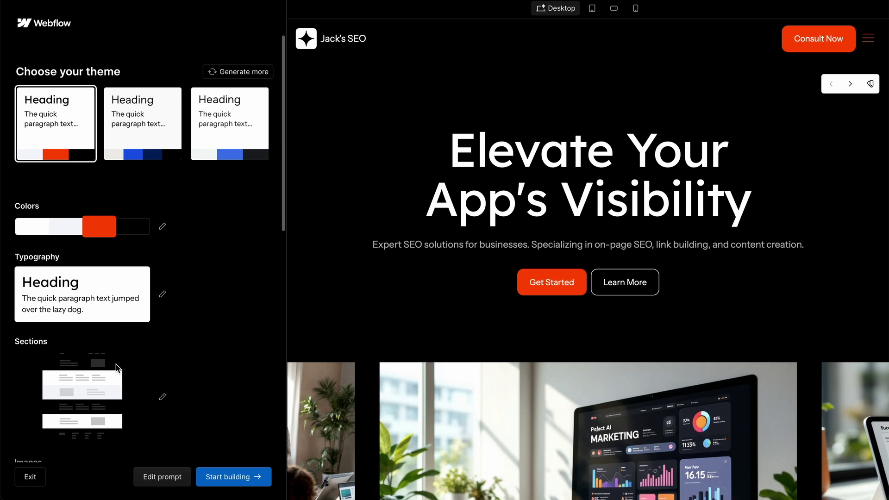
Step: Try the blue theme, revert to the first red theme, and keep the CoolSaffron palette
left_click(141, 124)
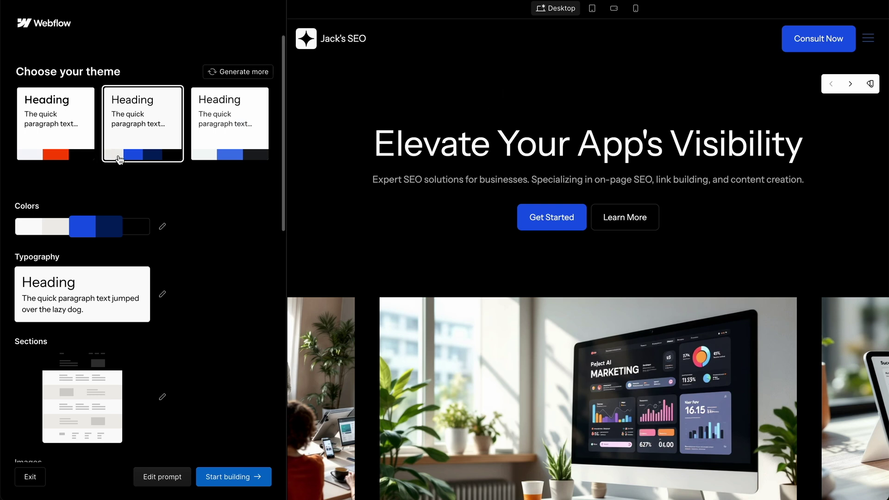
left_click(63, 126)
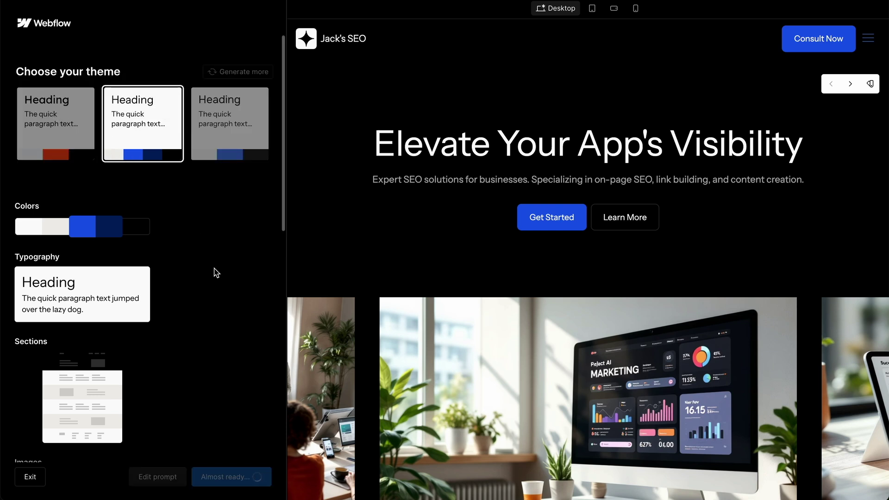
scroll(218, 386, "down", 5)
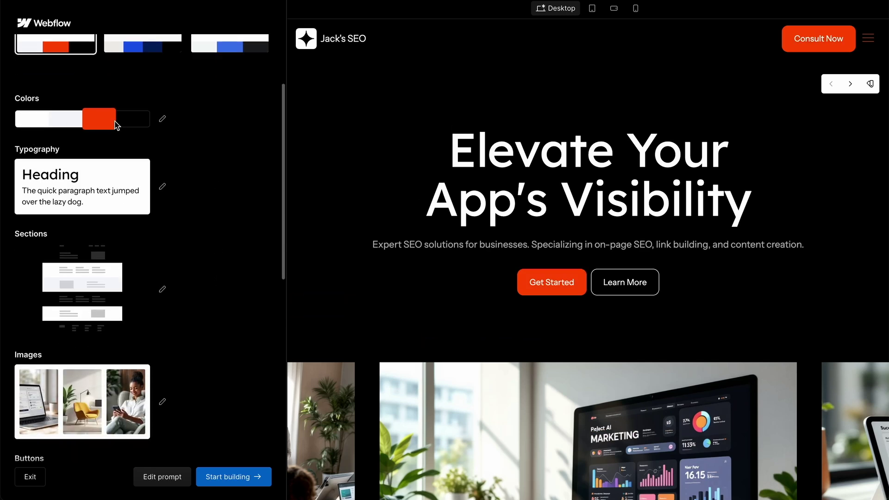
left_click(163, 120)
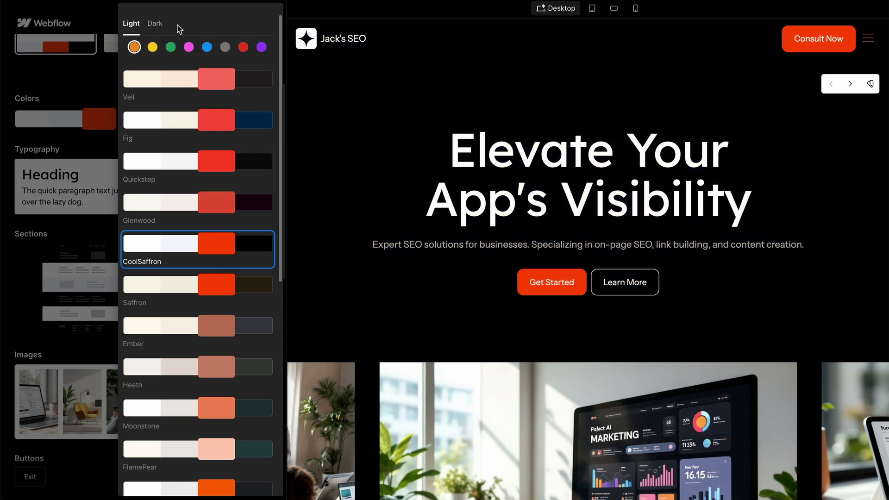
left_click(80, 84)
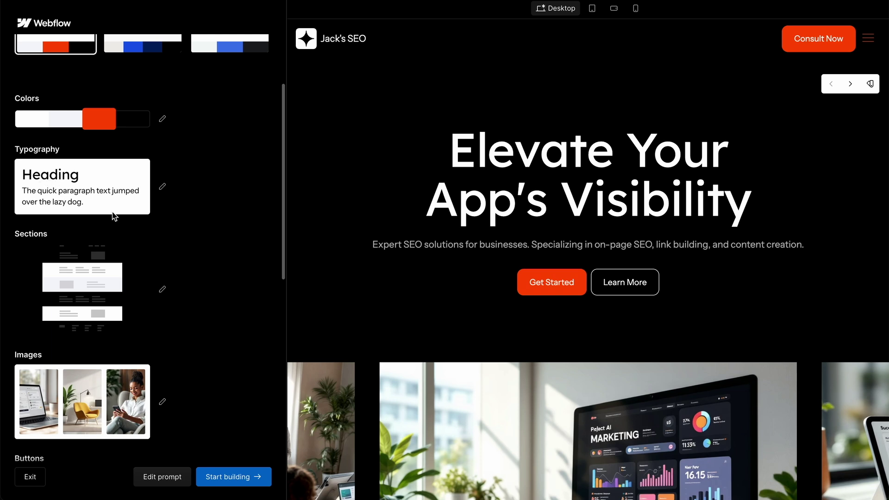
Step: Browse the Subtle, Inverse and Accent section style variants, then close the popup
scroll(115, 217, "down", 2)
left_click(88, 218)
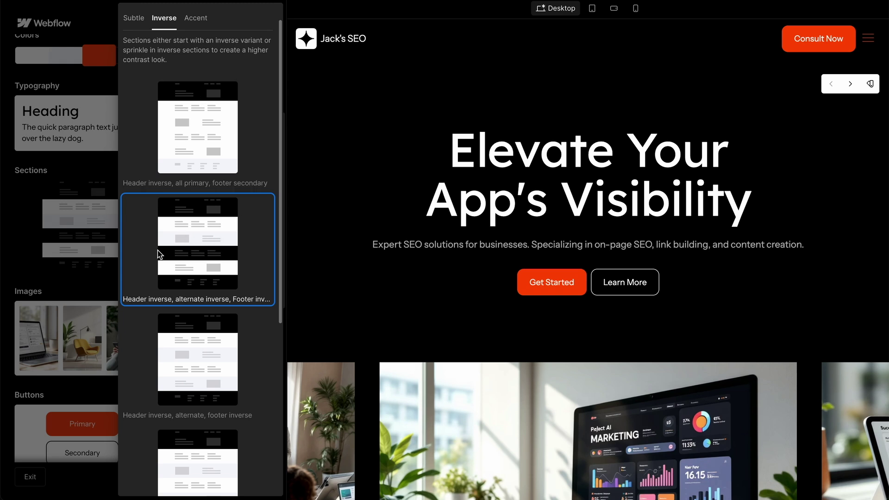
left_click(32, 239)
Step: Scroll the preview through the cards, blog grid and pricing down to the testimonial
scroll(69, 333, "down", 2)
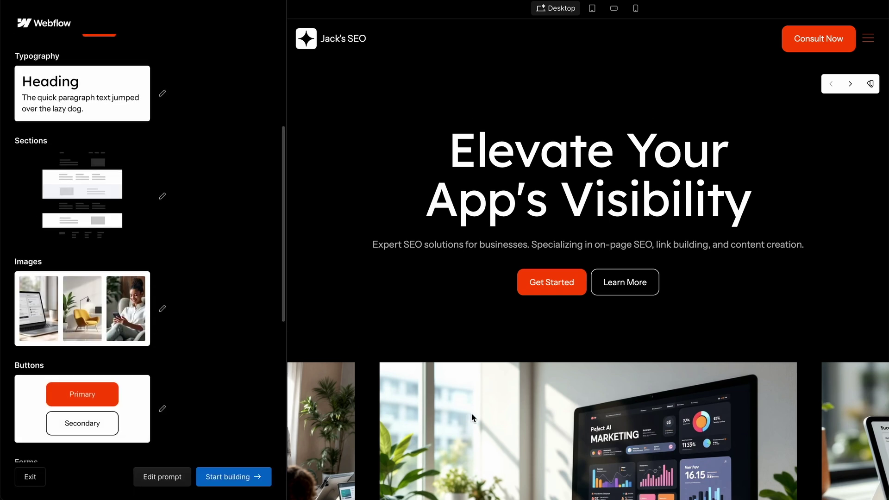
scroll(471, 412, "down", 3)
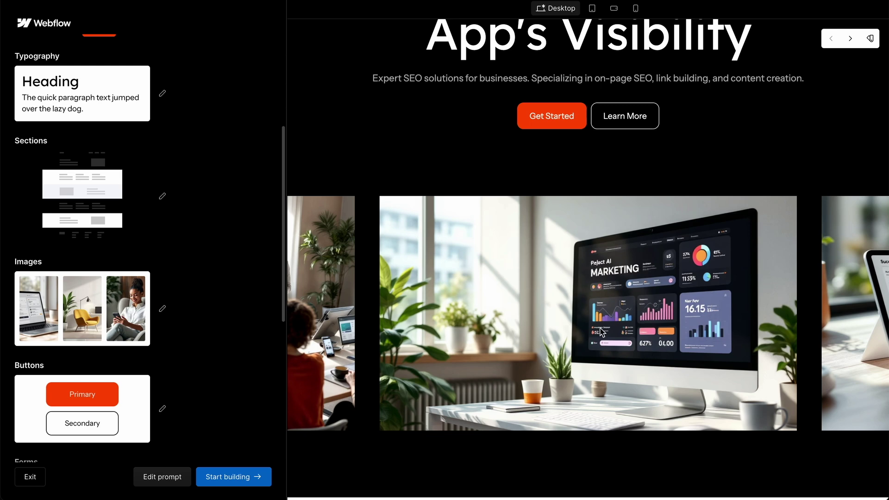
scroll(596, 360, "down", 8)
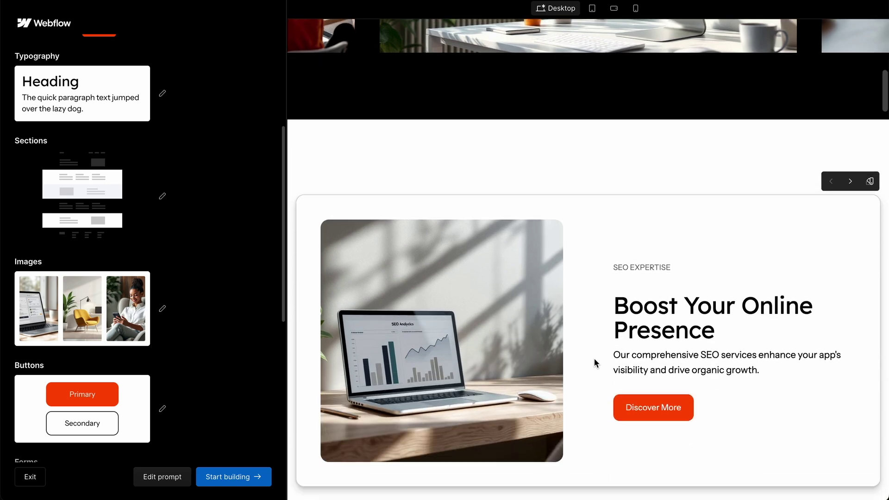
scroll(432, 377, "down", 5)
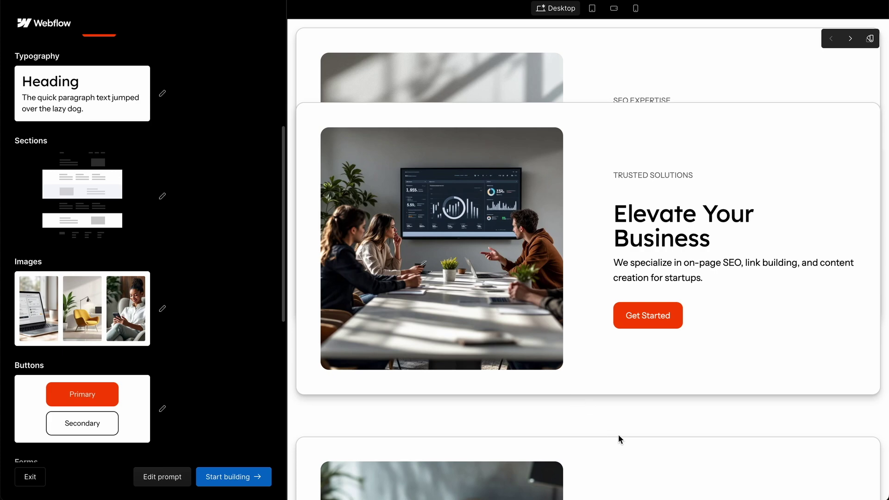
scroll(628, 448, "down", 5)
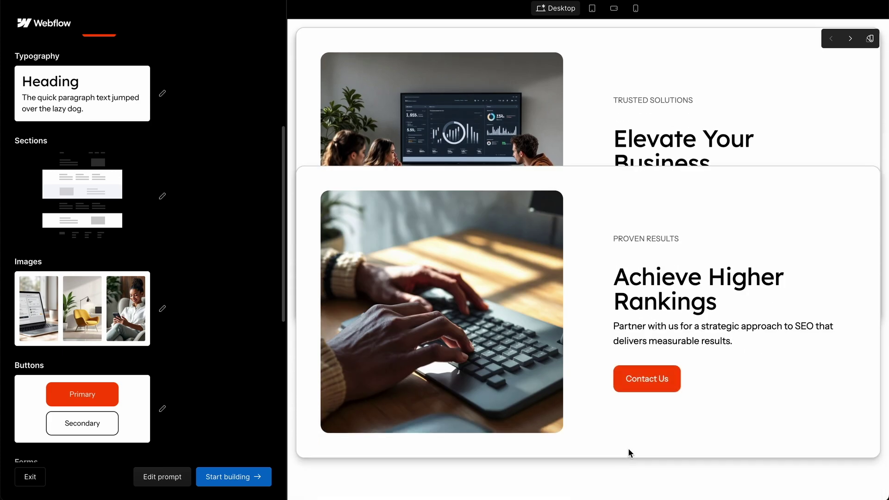
scroll(628, 449, "down", 10)
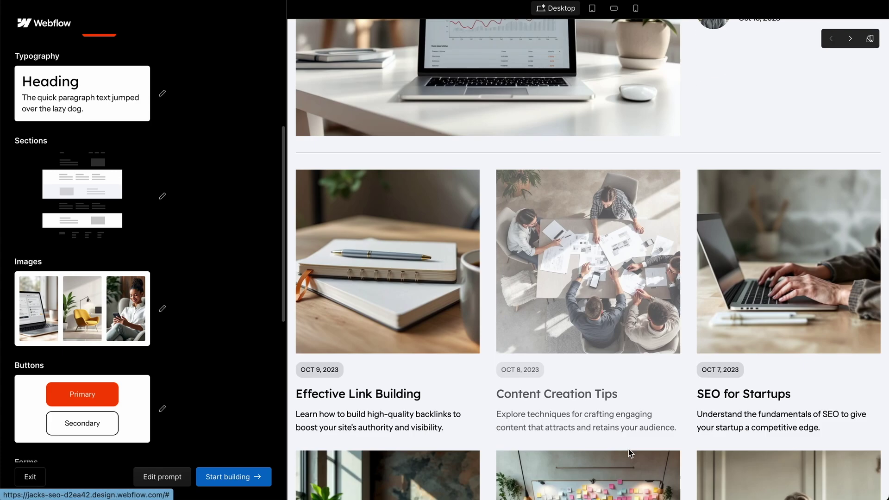
scroll(630, 453, "down", 5)
scroll(559, 265, "up", 3)
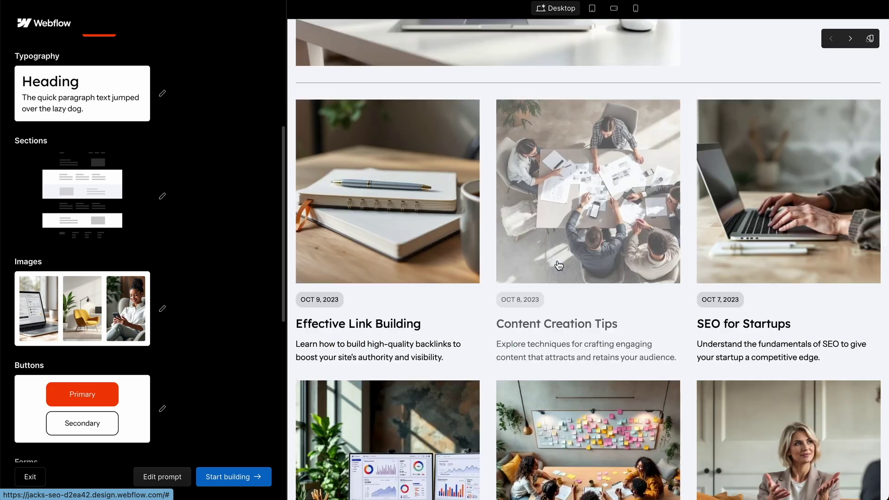
scroll(559, 265, "up", 1)
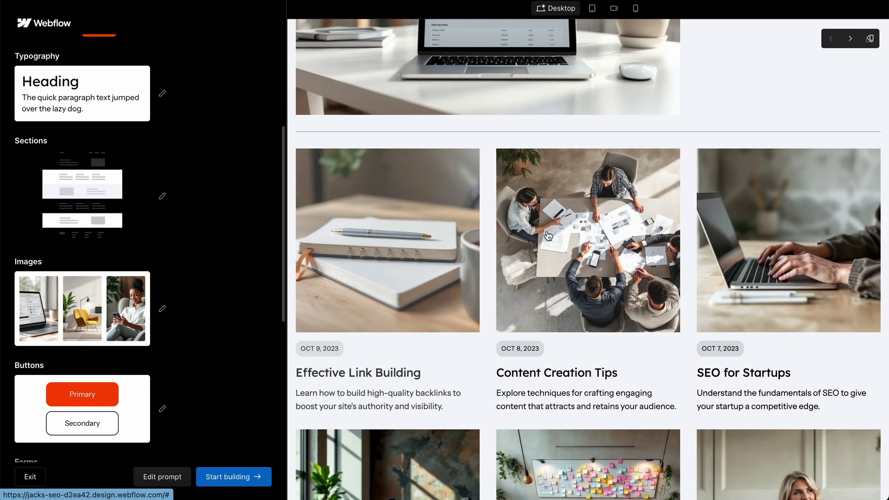
scroll(482, 311, "up", 1)
scroll(482, 311, "down", 1)
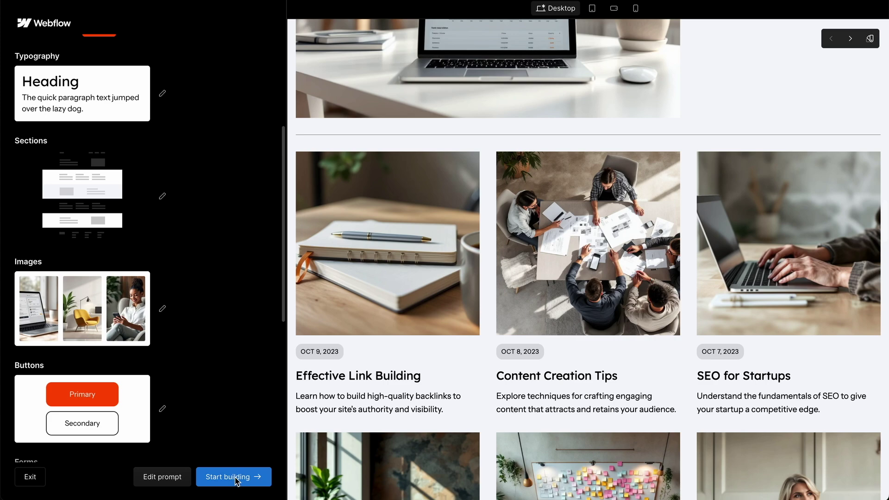
scroll(477, 413, "down", 10)
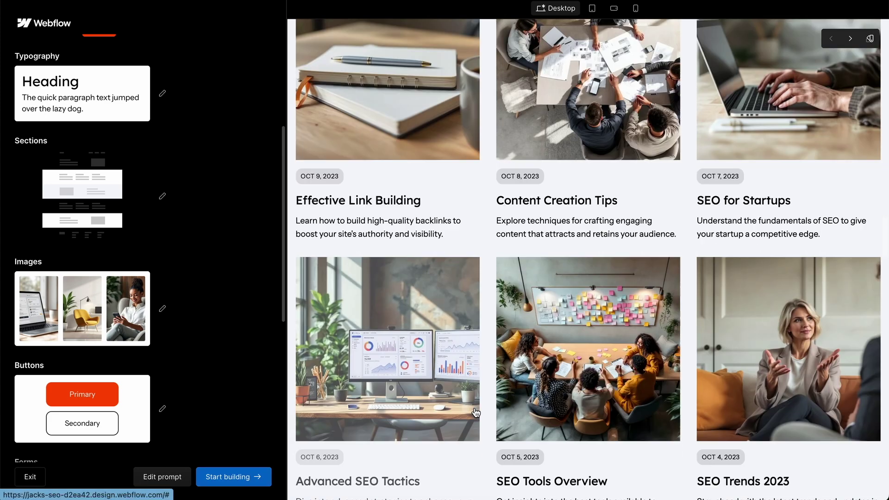
scroll(474, 411, "down", 6)
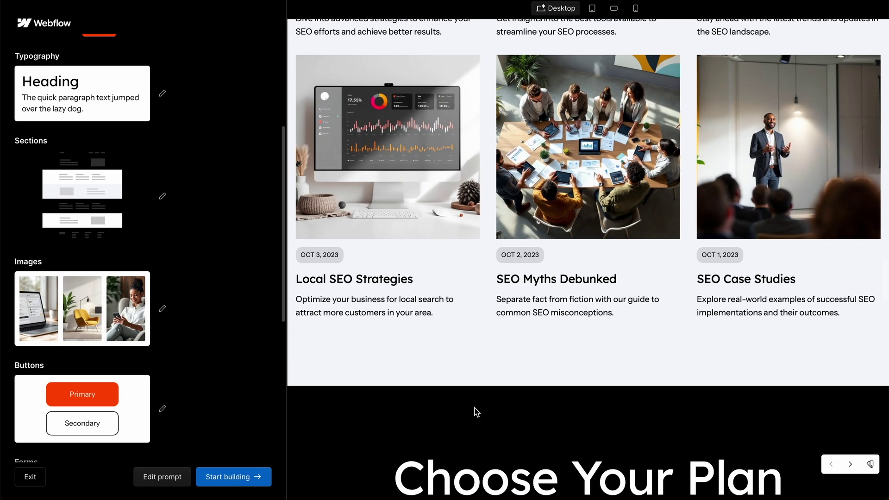
scroll(475, 409, "down", 4)
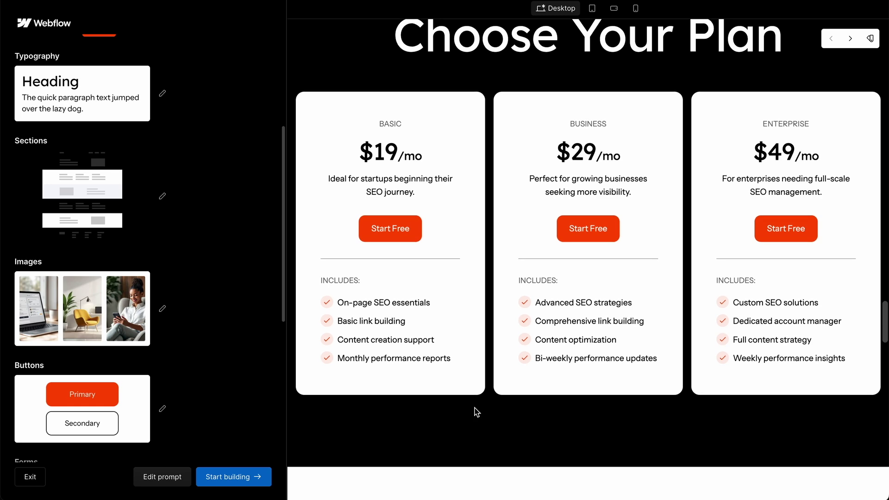
scroll(475, 407, "down", 8)
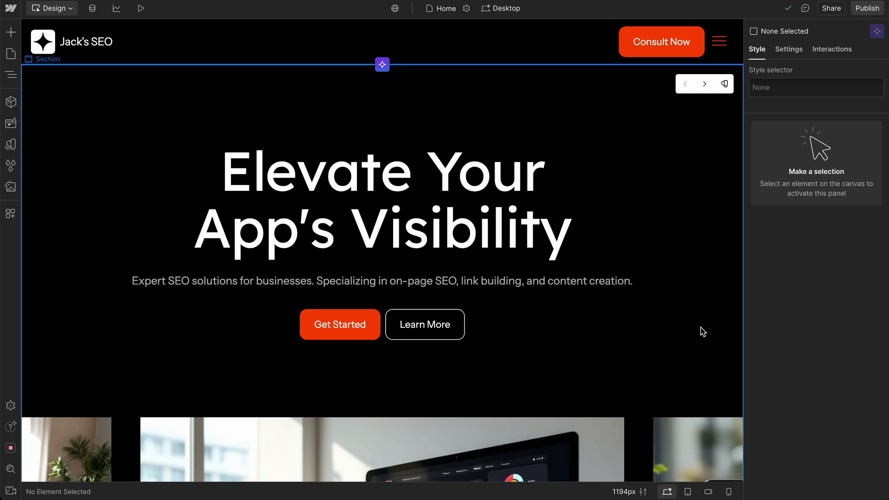
Step: Scroll the Home page canvas down to the pricing cards and back up
scroll(701, 327, "down", 1)
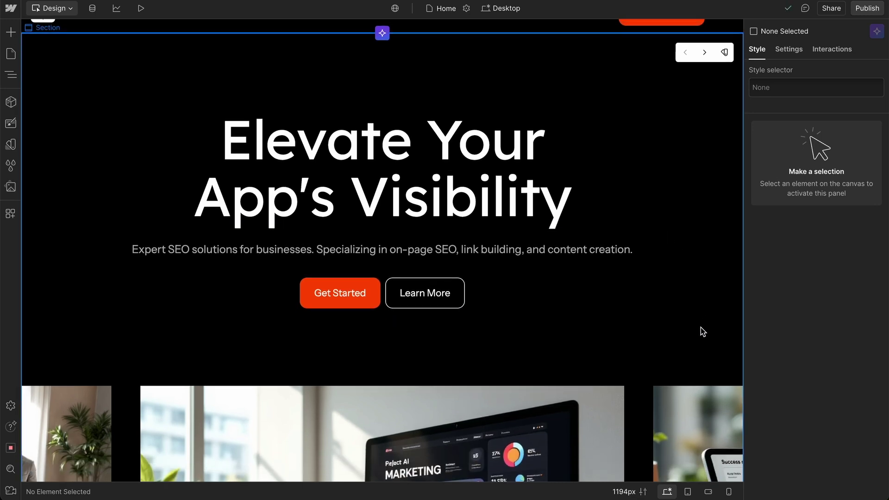
scroll(701, 327, "up", 1)
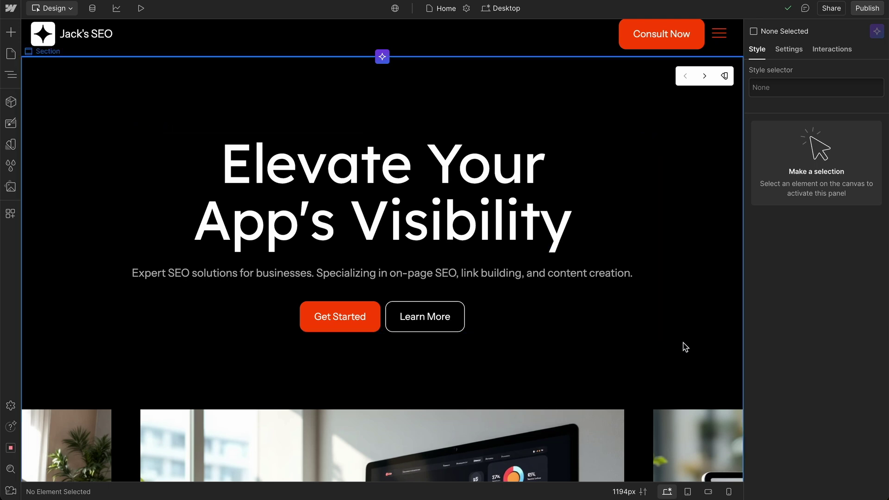
scroll(685, 345, "down", 2)
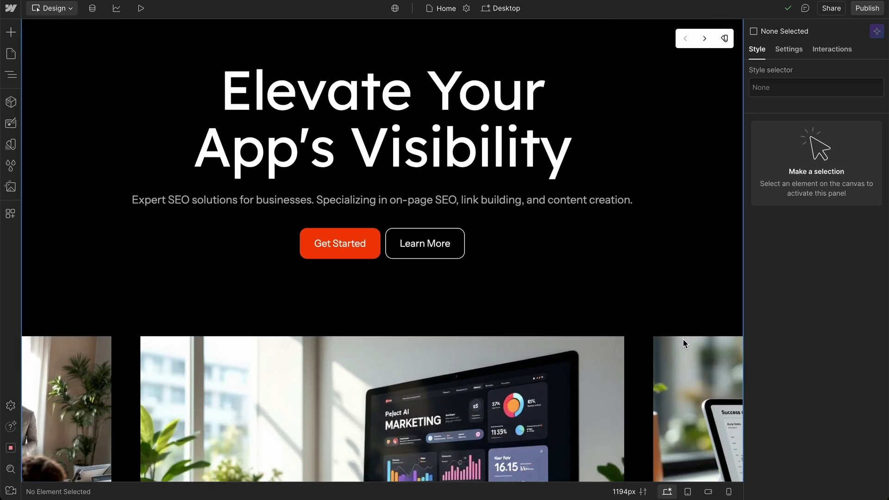
scroll(684, 342, "down", 3)
scroll(684, 343, "down", 3)
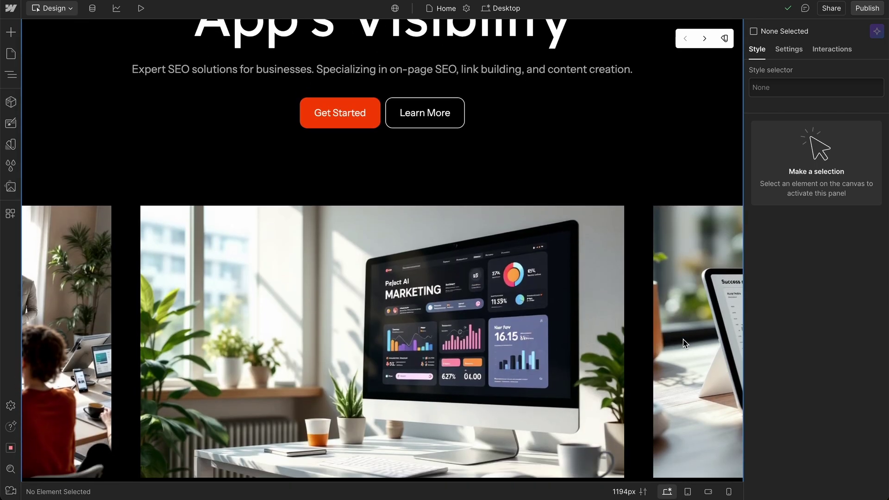
scroll(684, 344, "down", 10)
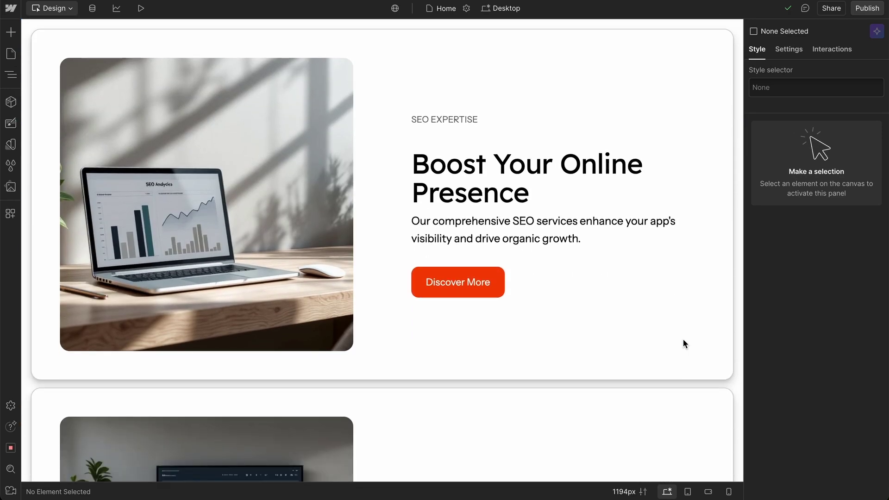
scroll(684, 343, "down", 10)
scroll(684, 343, "down", 15)
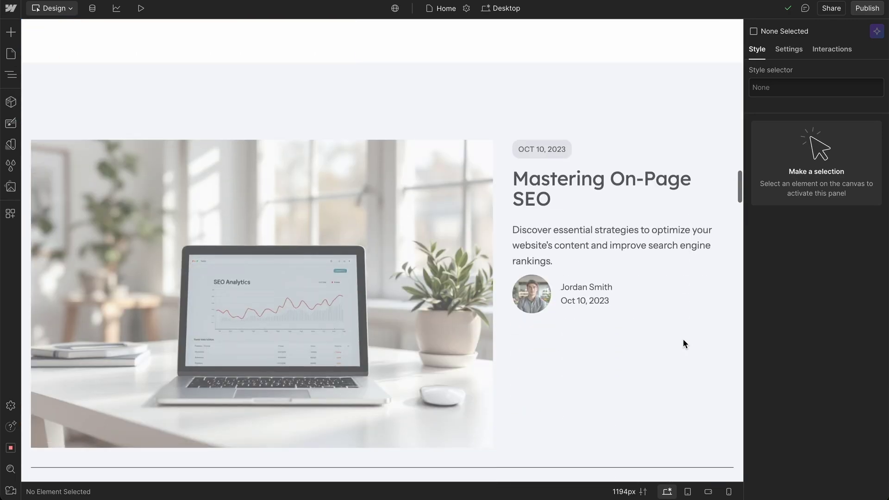
scroll(684, 344, "down", 12)
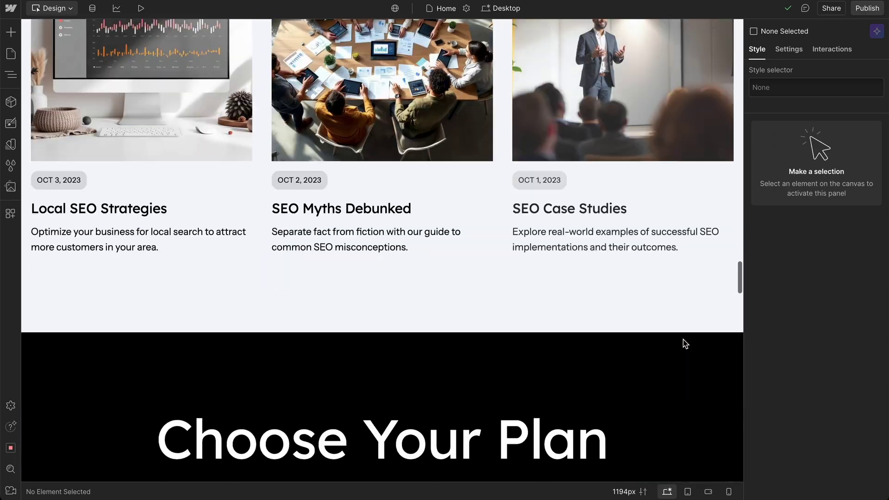
scroll(685, 344, "up", 20)
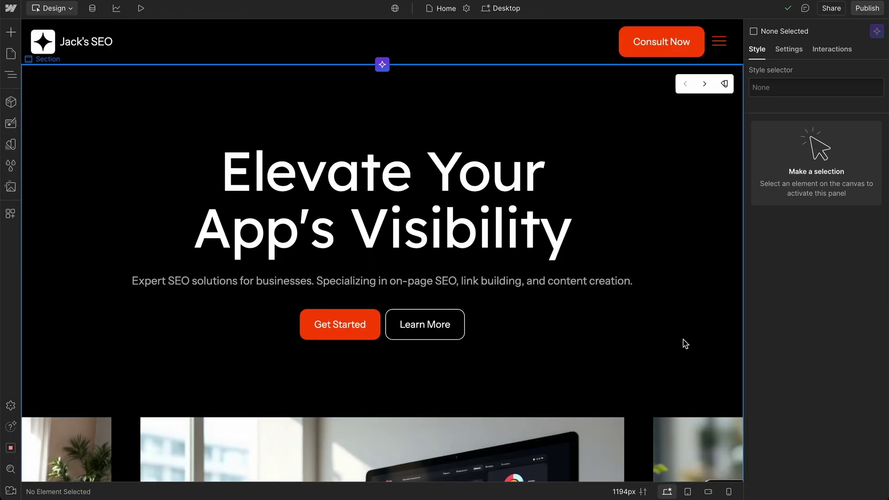
left_click(380, 185)
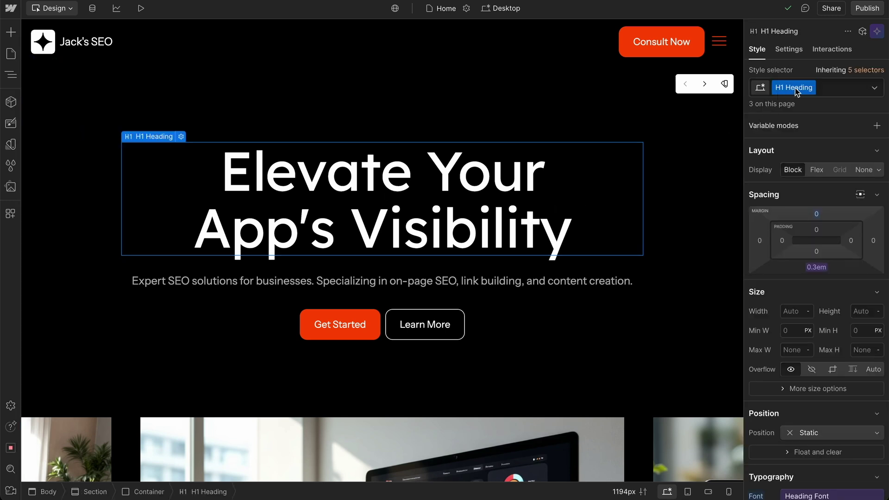
left_click(790, 51)
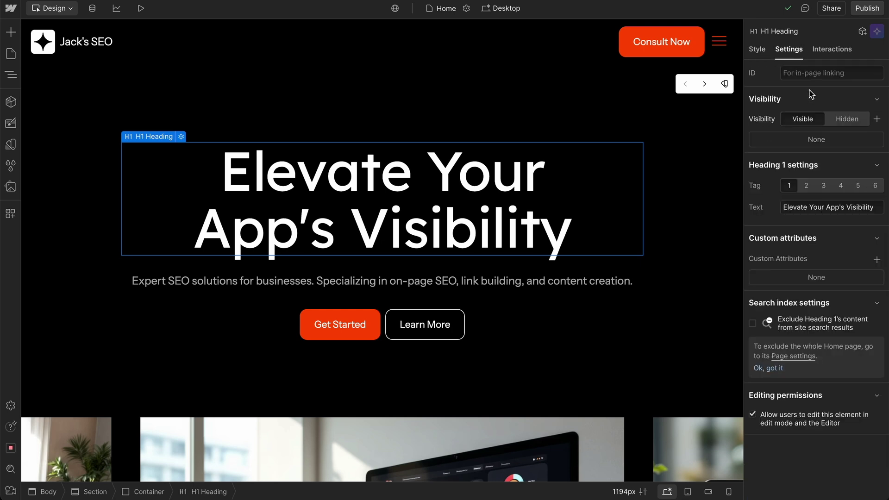
double_click(492, 187)
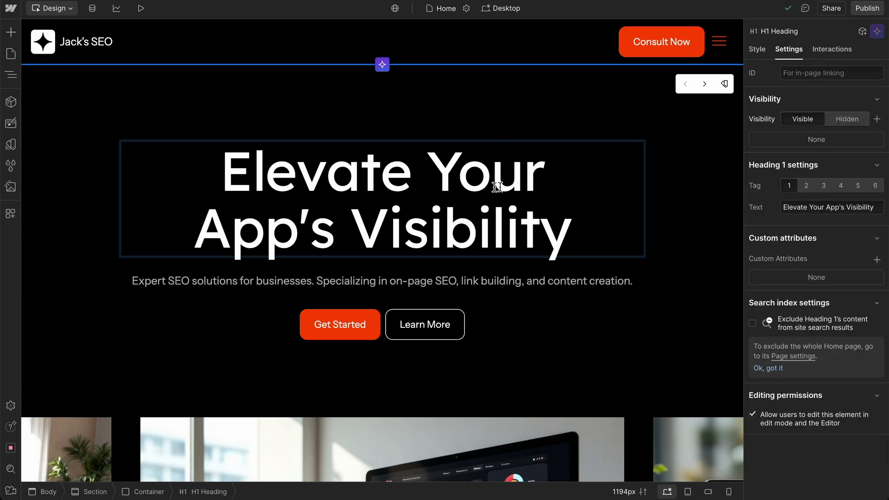
left_click_drag(537, 179, 437, 177)
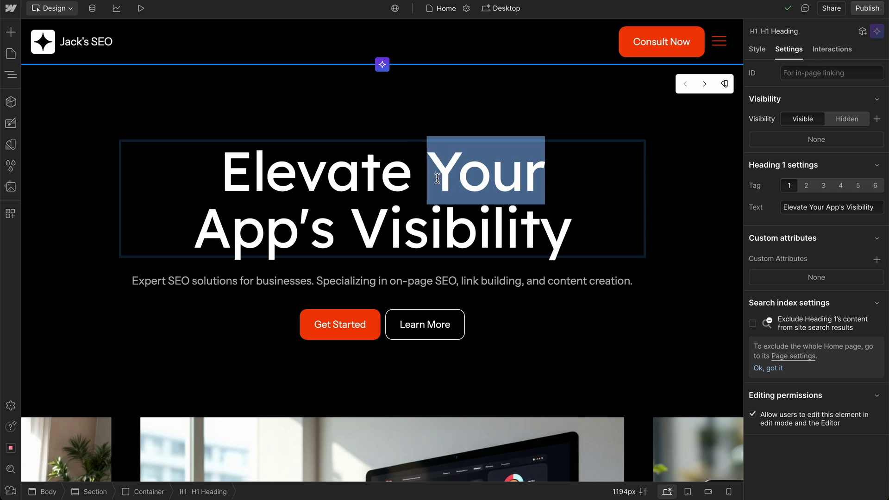
left_click(393, 225)
left_click_drag(230, 167, 631, 250)
key("Escape")
triple_click(565, 285)
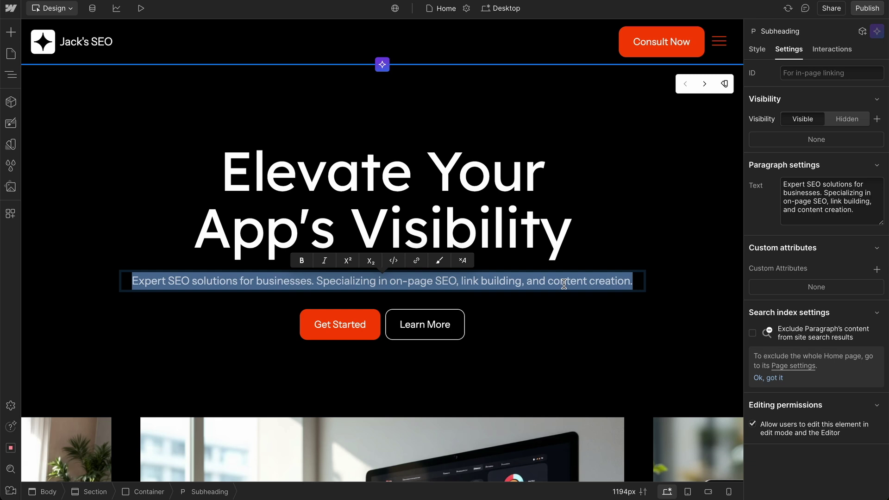
scroll(576, 335, "down", 1)
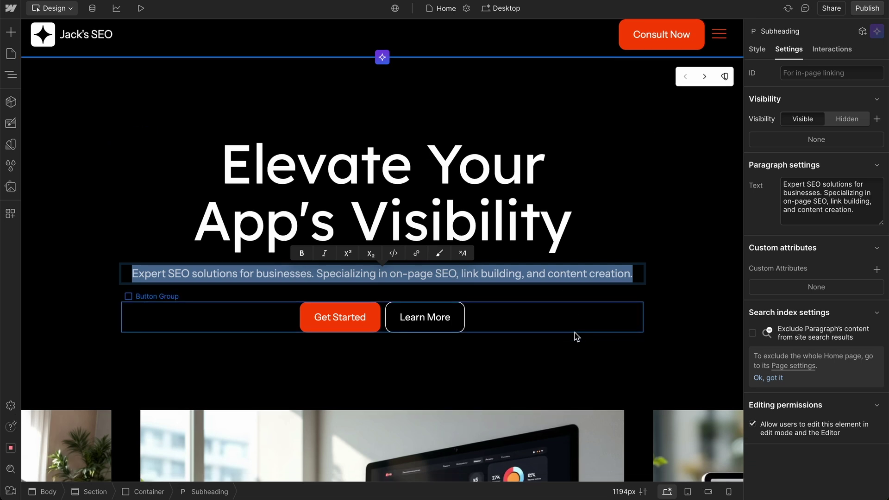
scroll(574, 332, "up", 1)
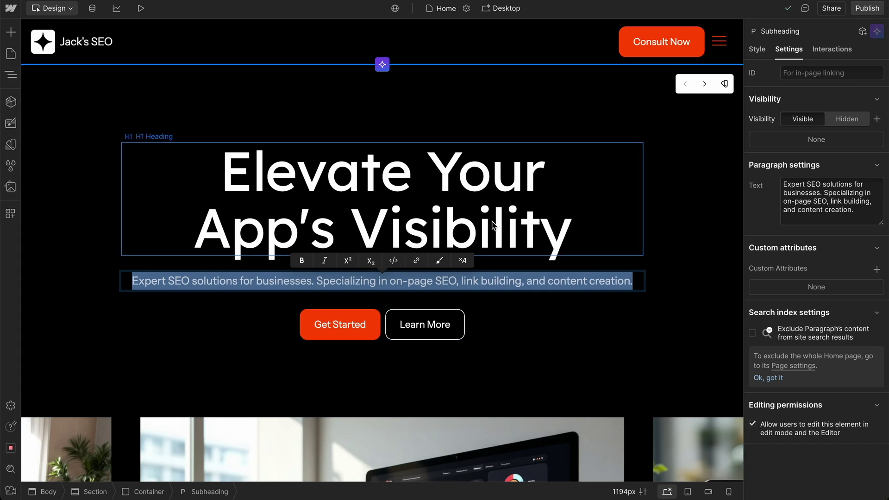
scroll(581, 304, "down", 2)
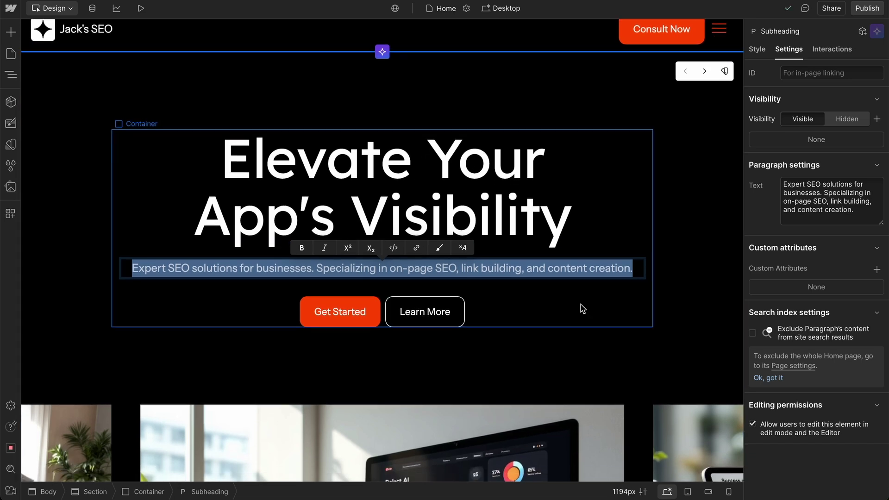
left_click(345, 159)
scroll(382, 283, "down", 5)
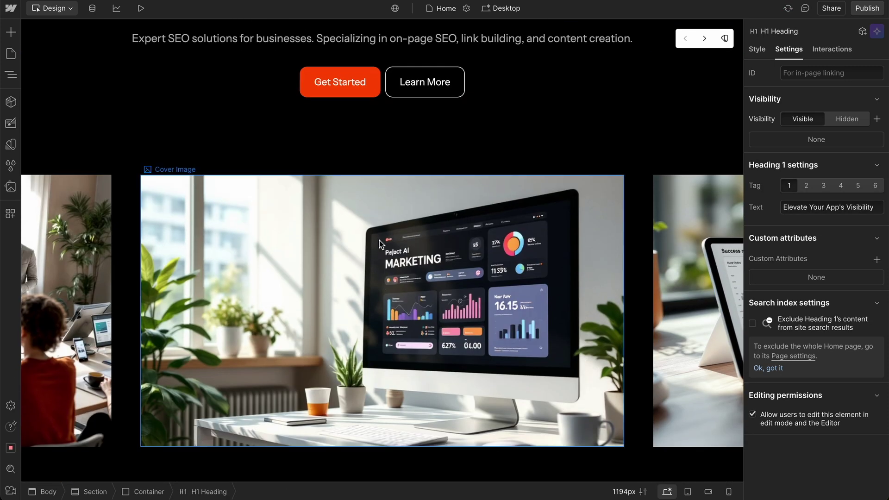
double_click(379, 240)
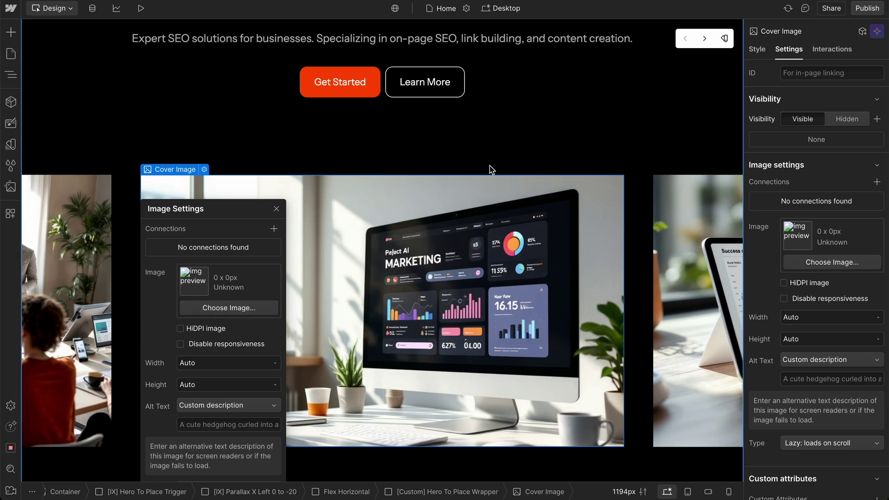
left_click(493, 169)
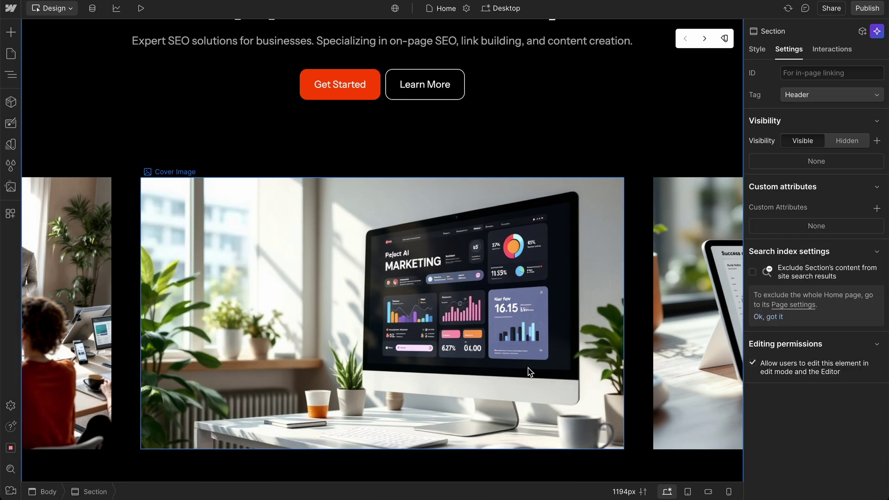
scroll(528, 371, "down", 7)
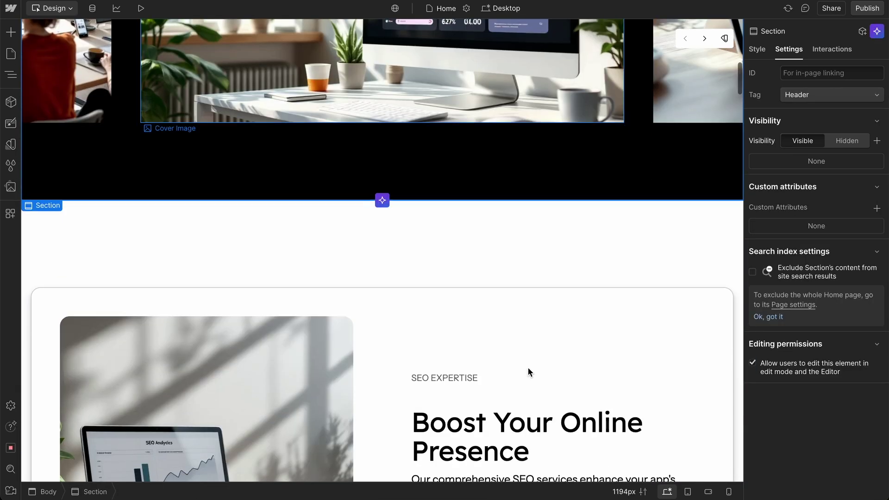
scroll(528, 369, "up", 8)
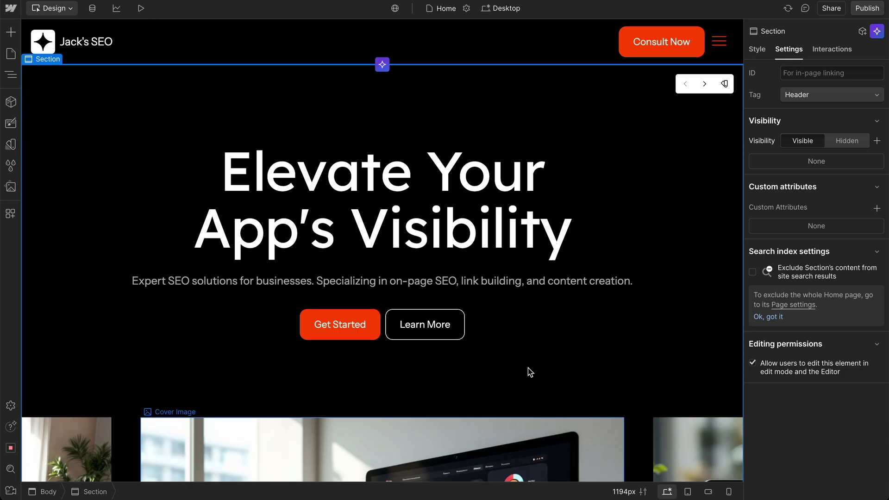
left_click(489, 9)
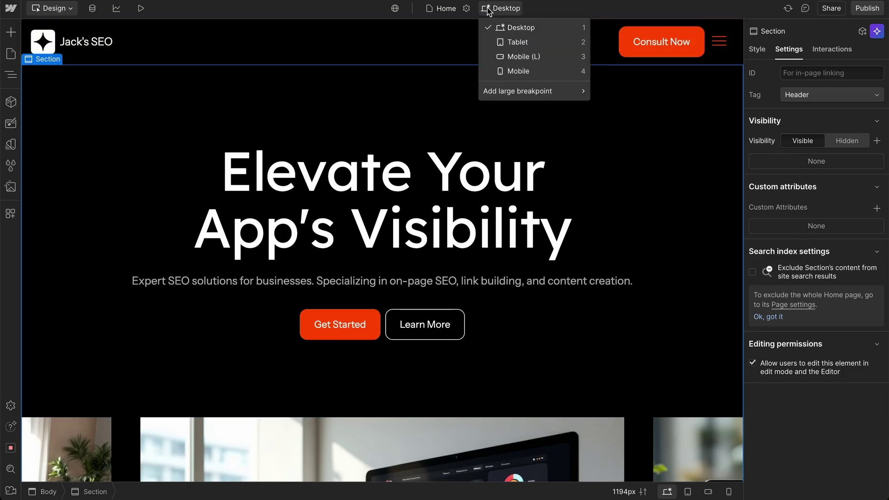
left_click(512, 72)
scroll(430, 416, "down", 10)
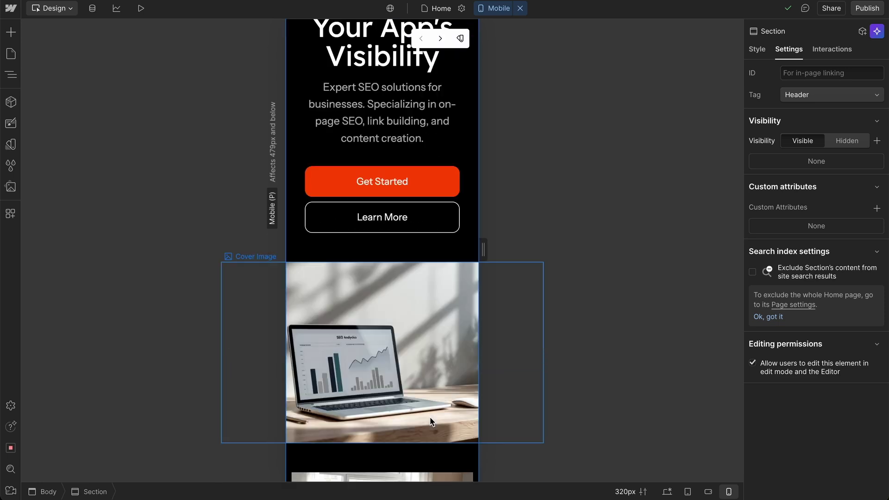
scroll(429, 422, "down", 1)
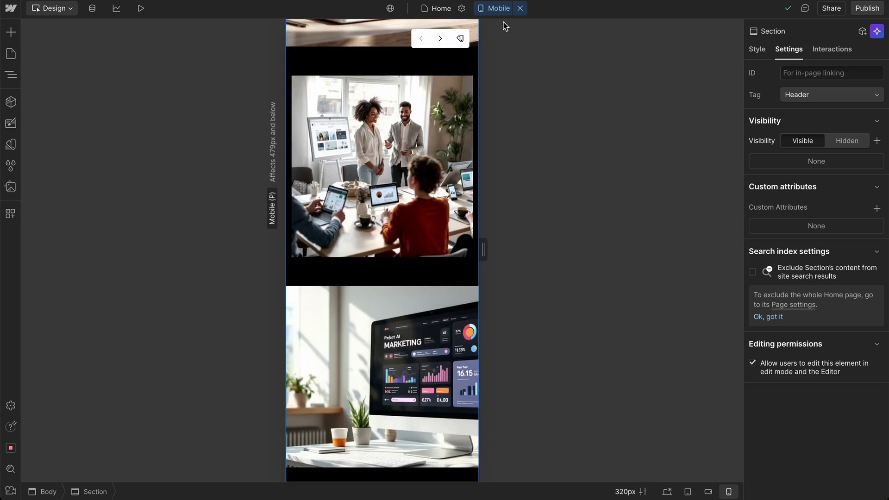
left_click(495, 8)
left_click(508, 45)
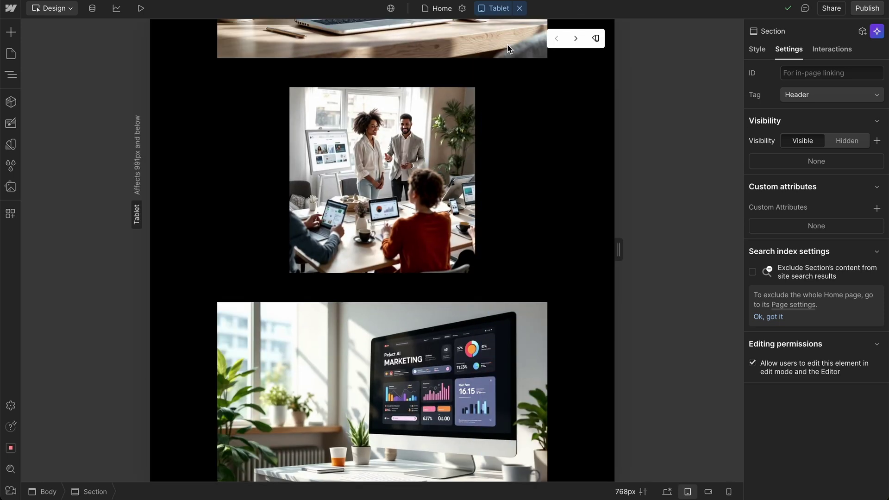
scroll(497, 337, "down", 5)
scroll(497, 337, "up", 10)
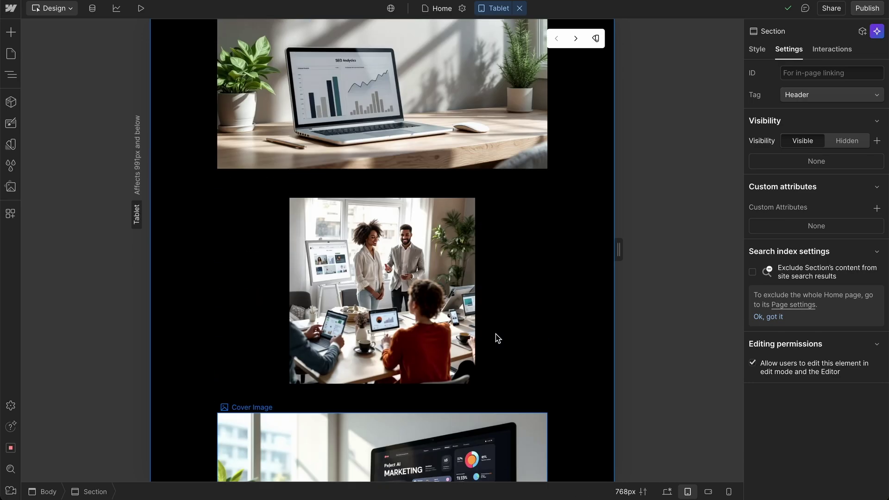
scroll(359, 406, "down", 10)
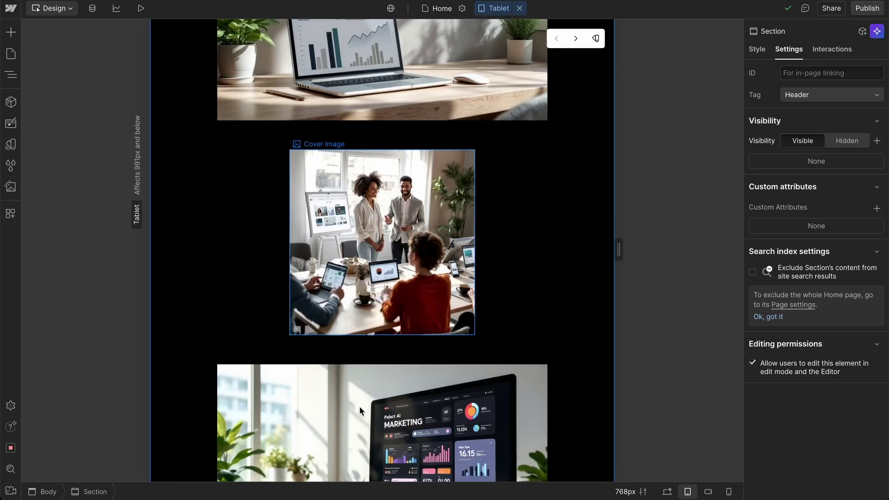
scroll(359, 407, "down", 10)
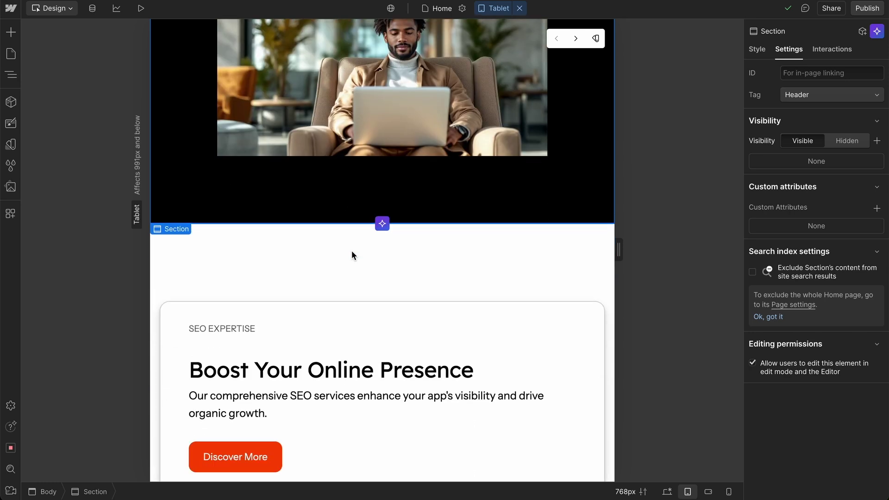
scroll(352, 251, "up", 10)
left_click(493, 8)
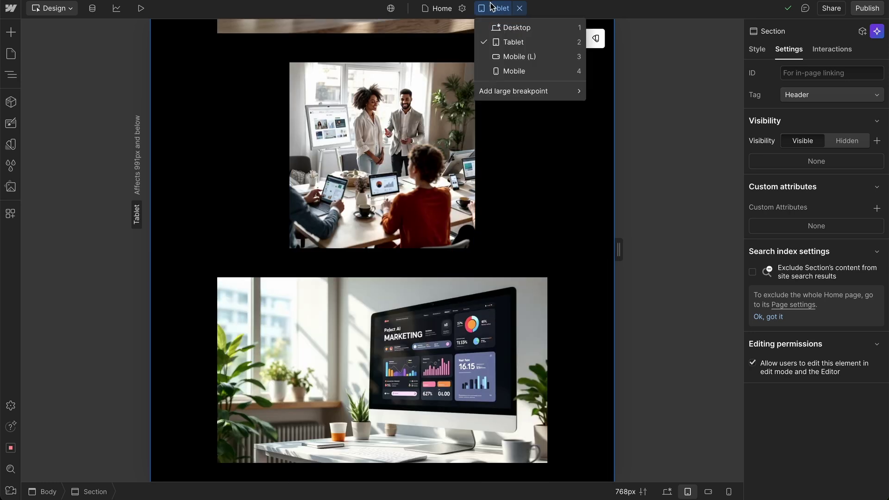
left_click(506, 29)
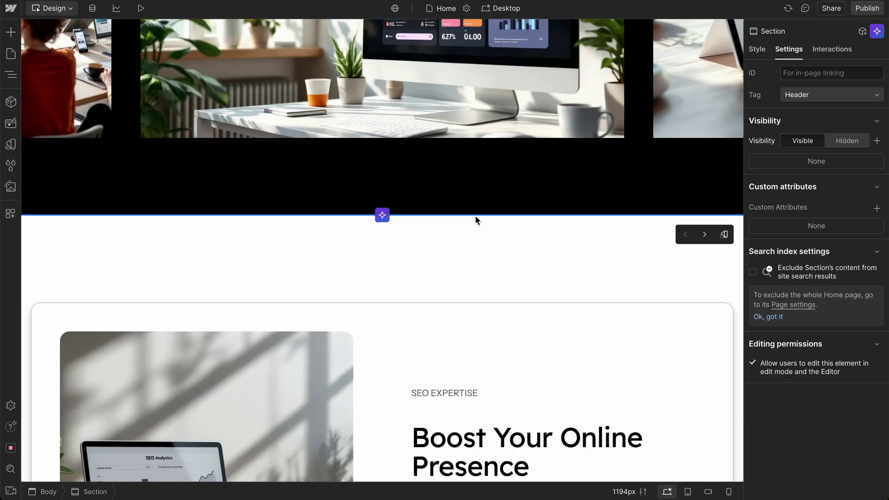
Step: Switch the canvas to the Style guide page and reopen the list of pages
left_click(11, 55)
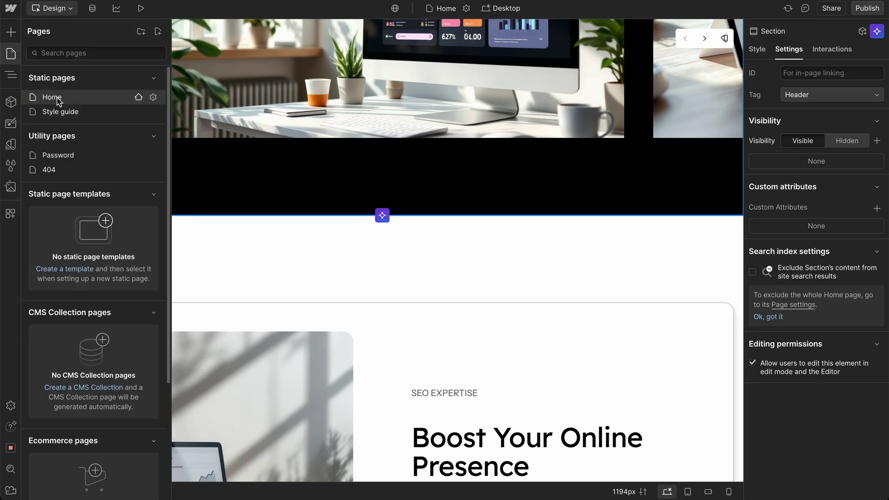
left_click(60, 112)
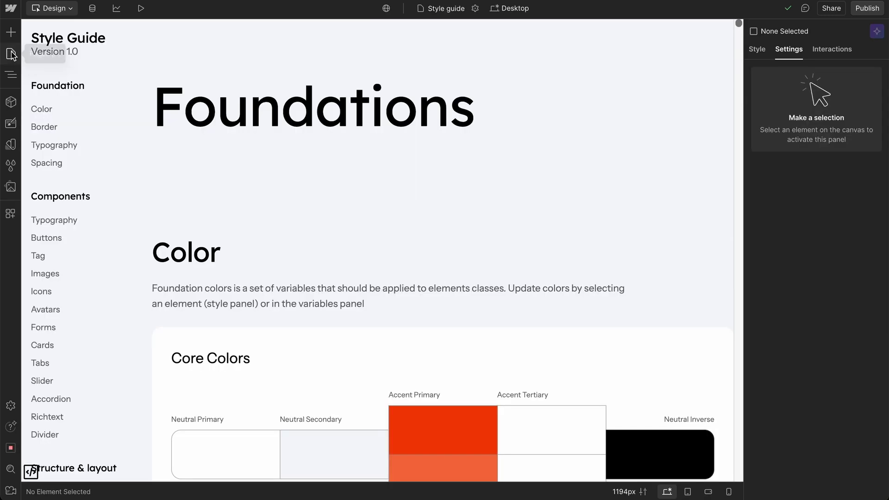
left_click(11, 55)
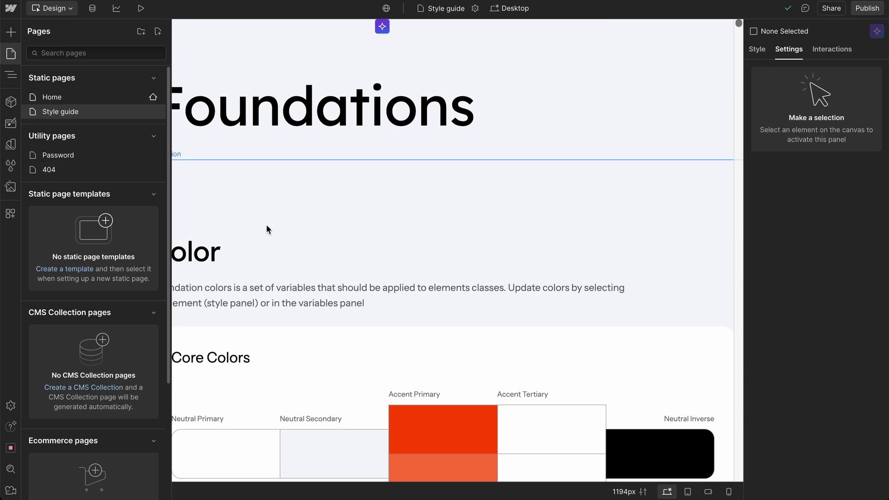
Step: Check the Footer component's page usage, glance at the CMS collections, then return to Design
left_click(10, 101)
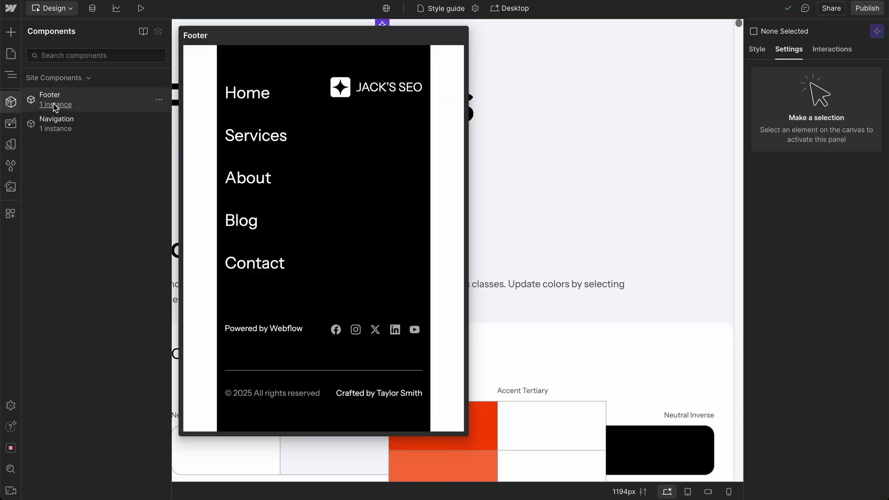
left_click(56, 106)
left_click(73, 245)
mouse_move(60, 133)
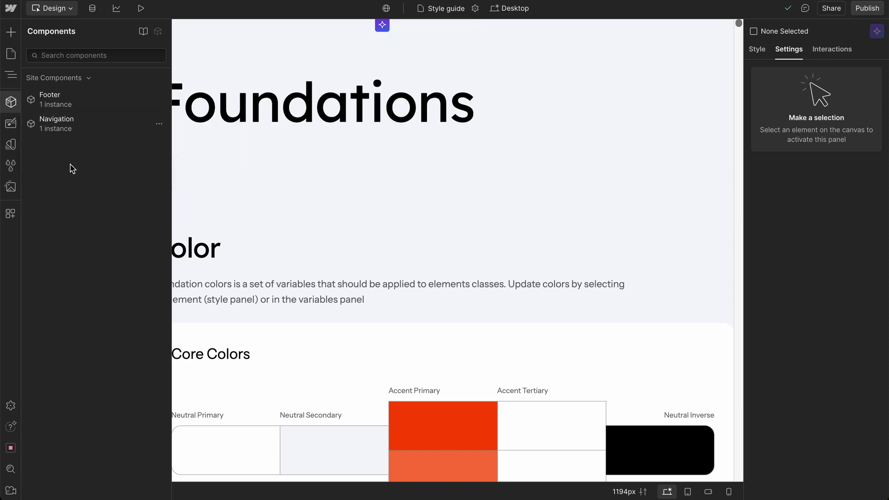
key("Escape")
left_click(93, 8)
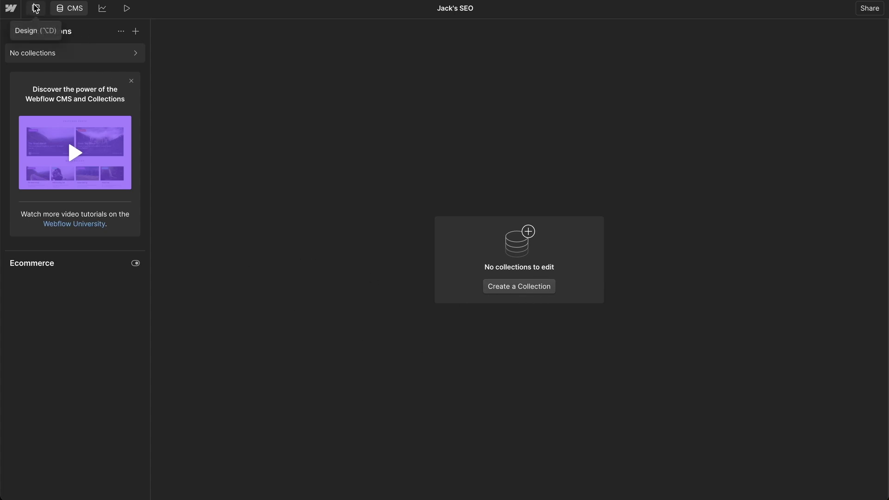
left_click(36, 8)
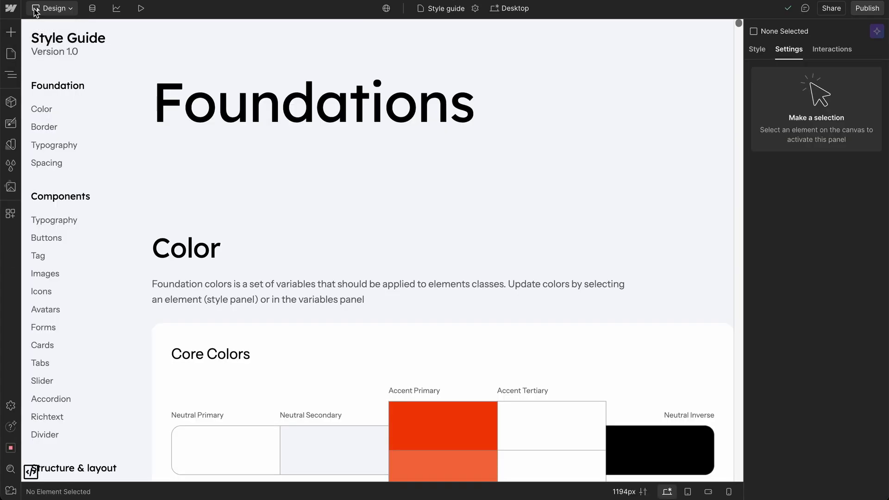
Step: Switch the Designer from the Style guide page to the Home page via the Pages panel
left_click(12, 55)
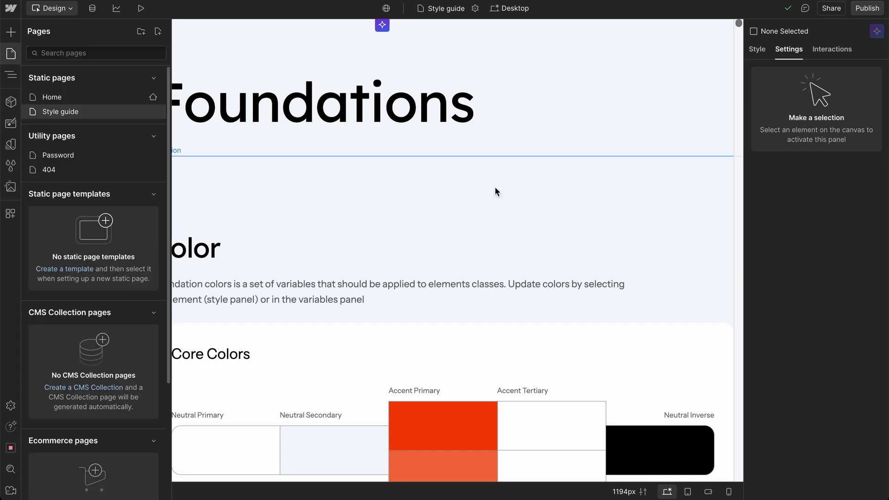
left_click(11, 56)
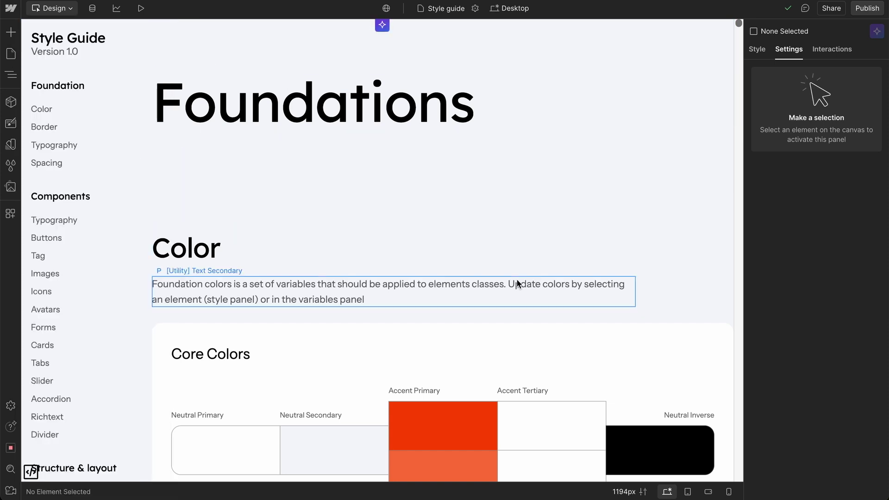
left_click(11, 54)
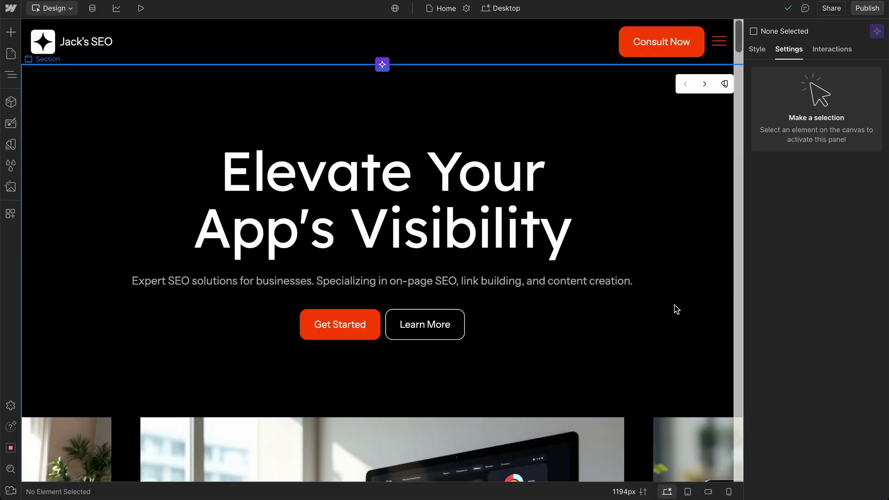
Step: Scroll down through the Jack's SEO home page on the canvas
scroll(676, 309, "down", 1)
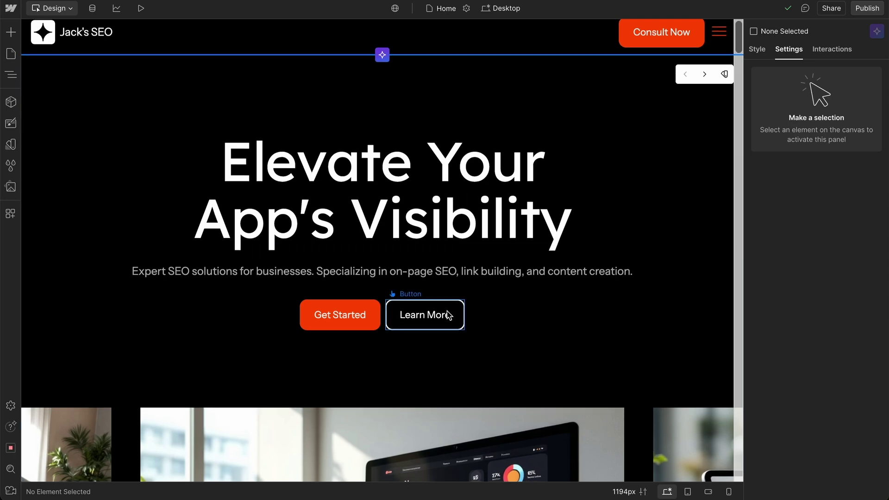
scroll(463, 314, "down", 2)
scroll(571, 246, "down", 5)
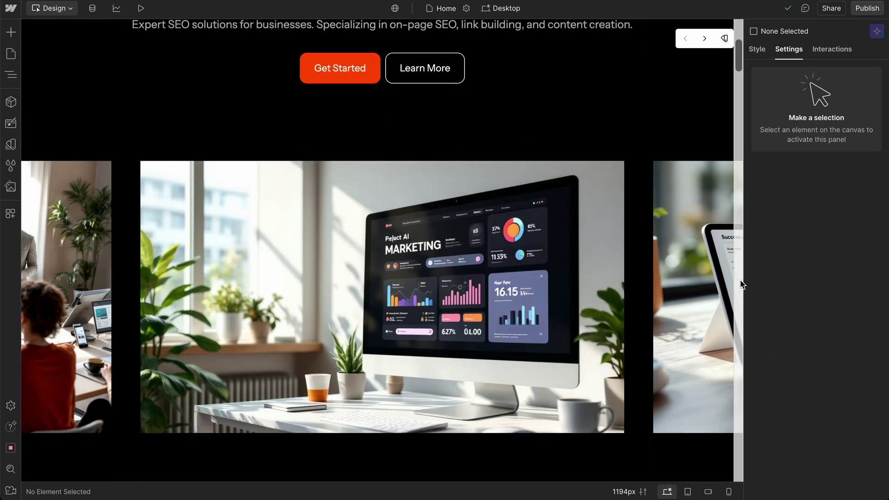
scroll(437, 323, "down", 12)
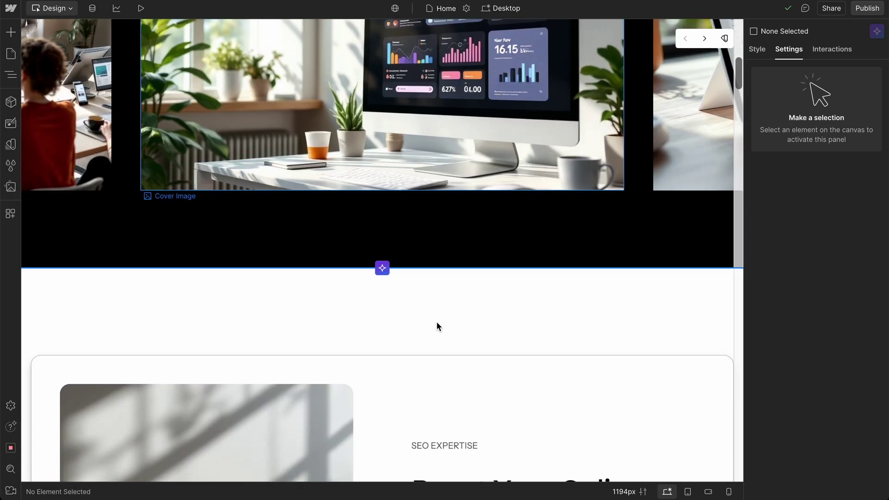
scroll(437, 323, "down", 15)
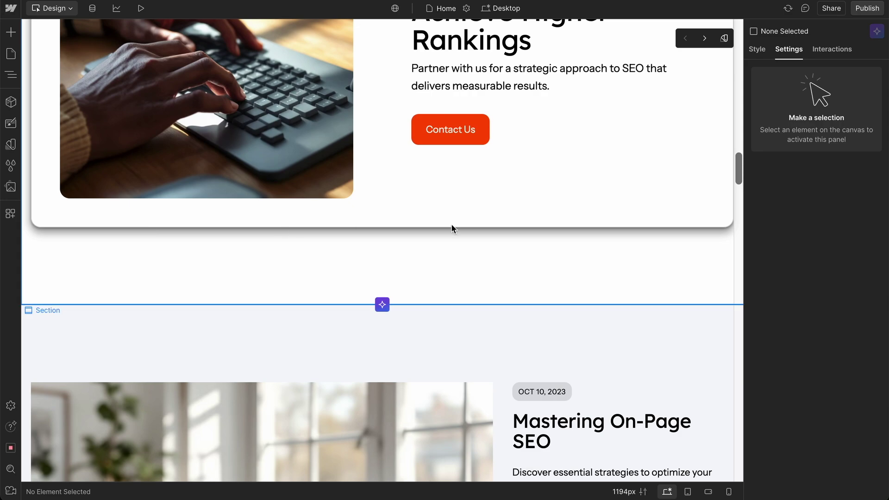
scroll(587, 288, "down", 1)
scroll(588, 288, "down", 20)
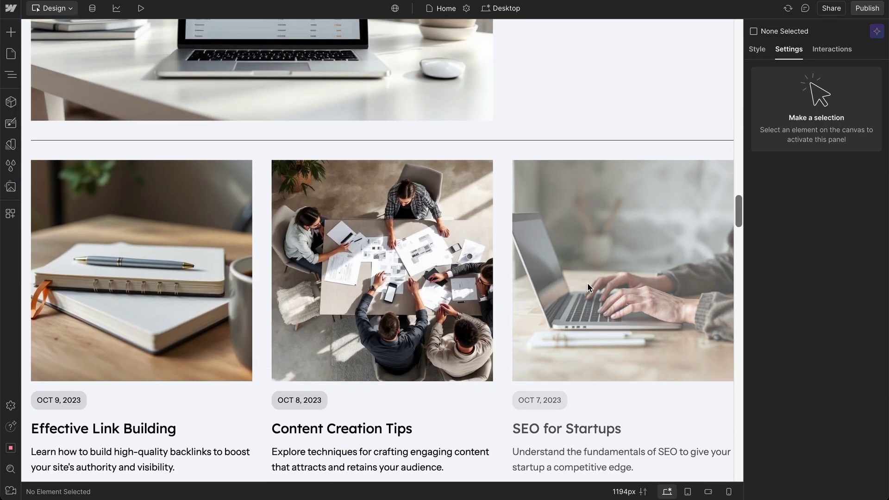
scroll(588, 286, "down", 20)
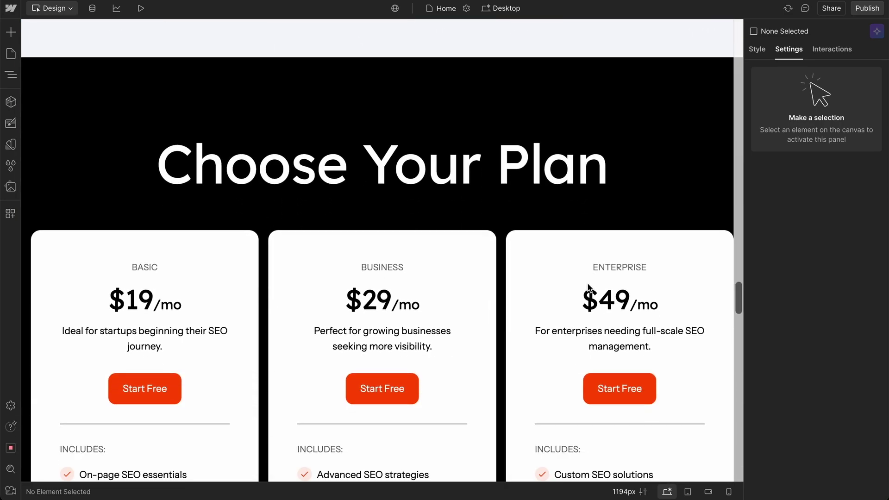
scroll(588, 288, "down", 8)
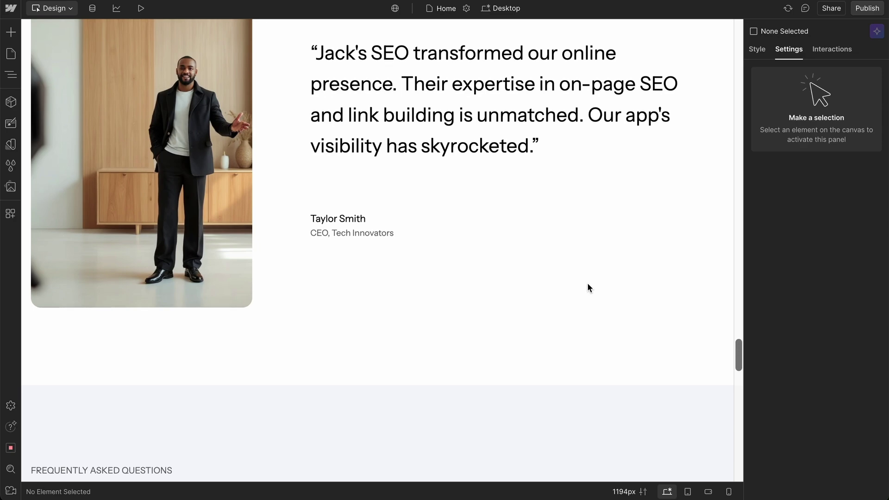
scroll(588, 287, "down", 4)
Step: Scroll back up and then down again to review the home page sections
scroll(588, 287, "up", 20)
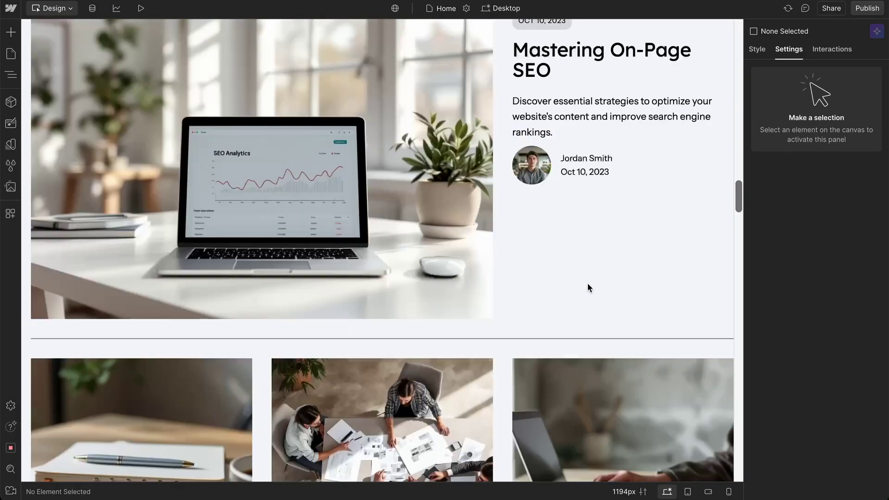
scroll(587, 283, "up", 15)
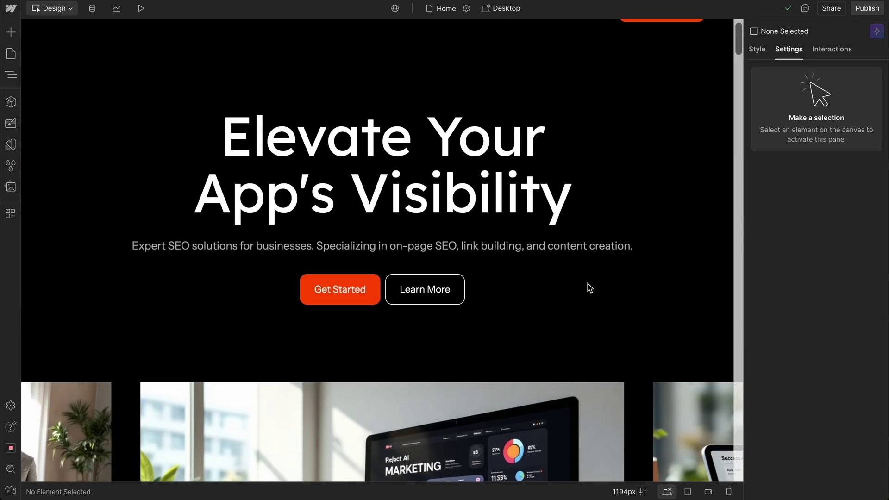
scroll(588, 285, "up", 2)
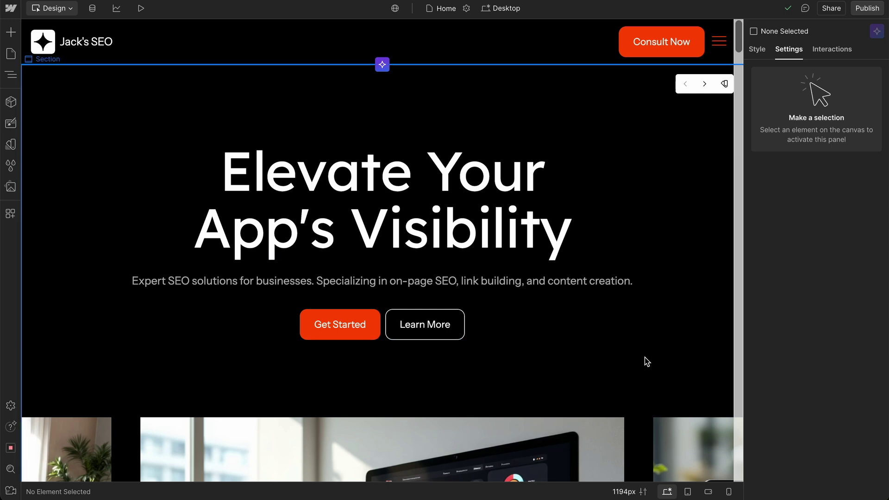
scroll(647, 362, "down", 3)
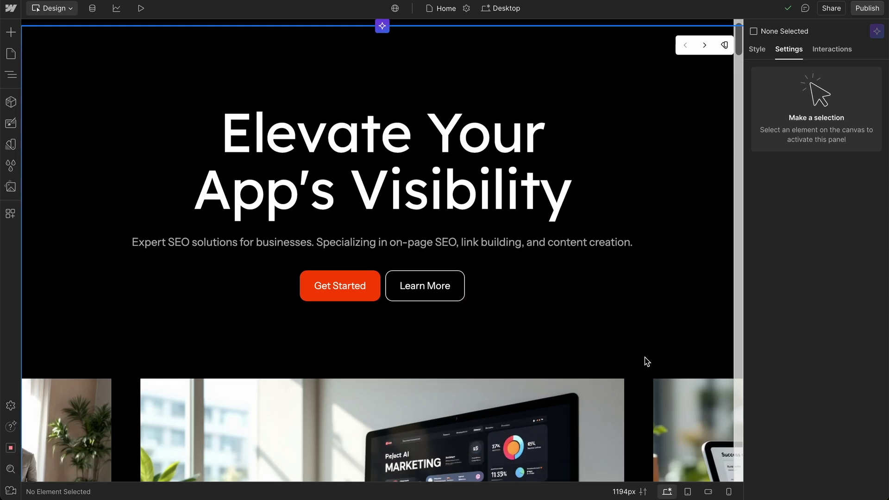
scroll(647, 361, "up", 3)
scroll(646, 359, "down", 12)
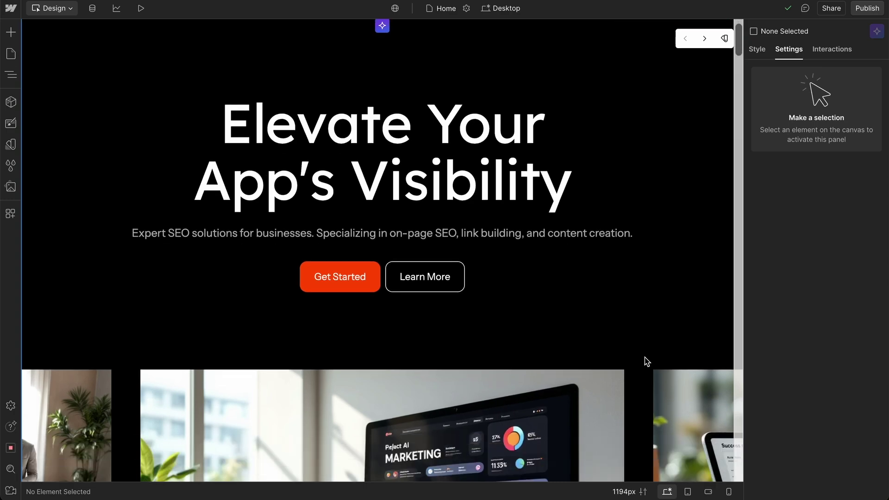
scroll(645, 358, "down", 15)
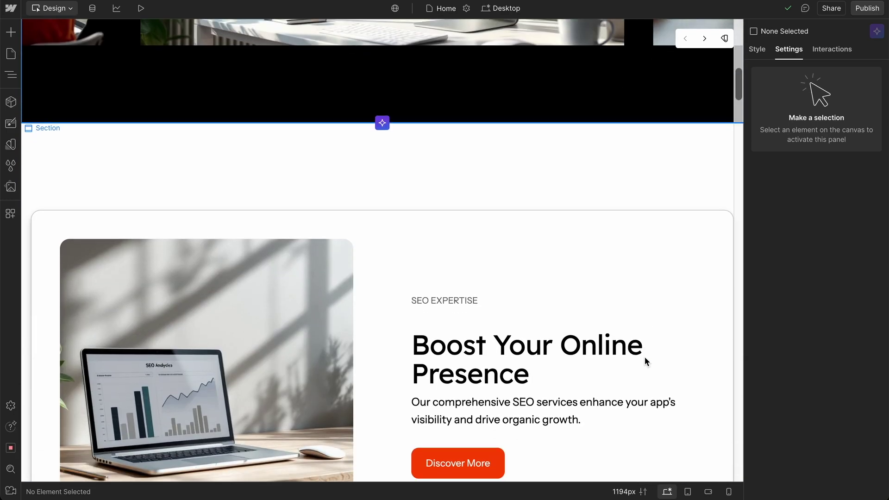
scroll(645, 360, "down", 8)
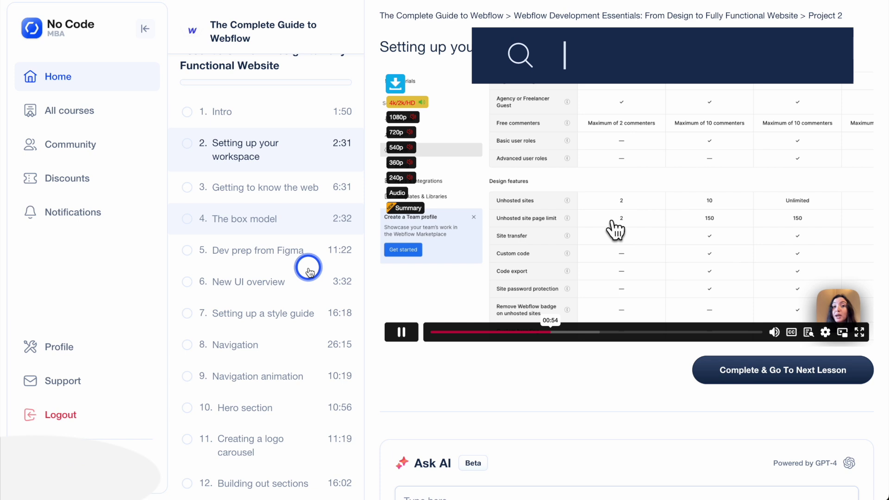
scroll(308, 269, "down", 3)
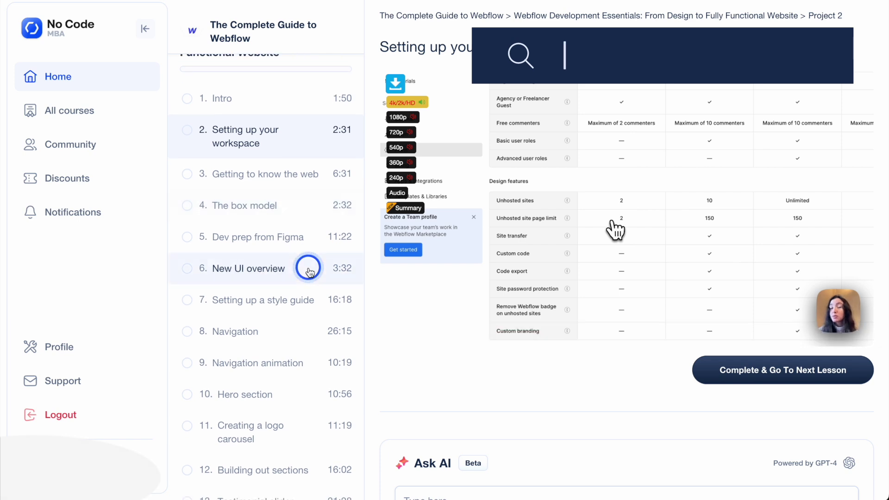
scroll(308, 269, "down", 4)
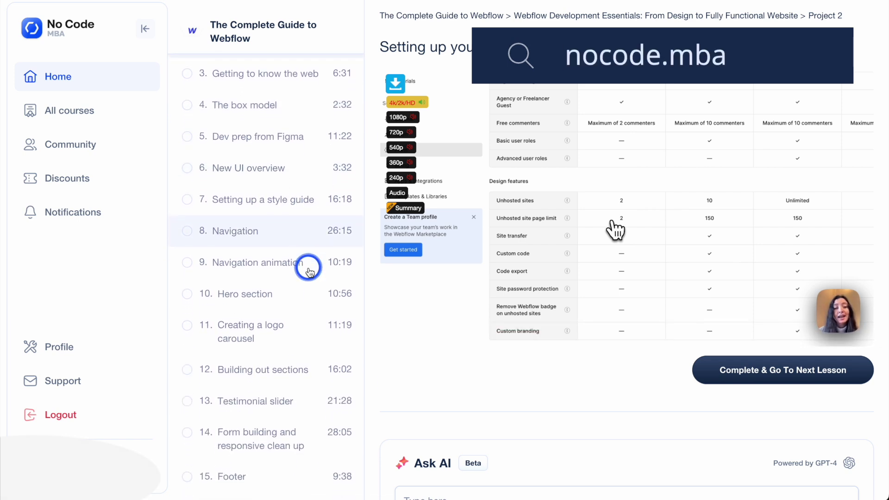
scroll(308, 269, "down", 4)
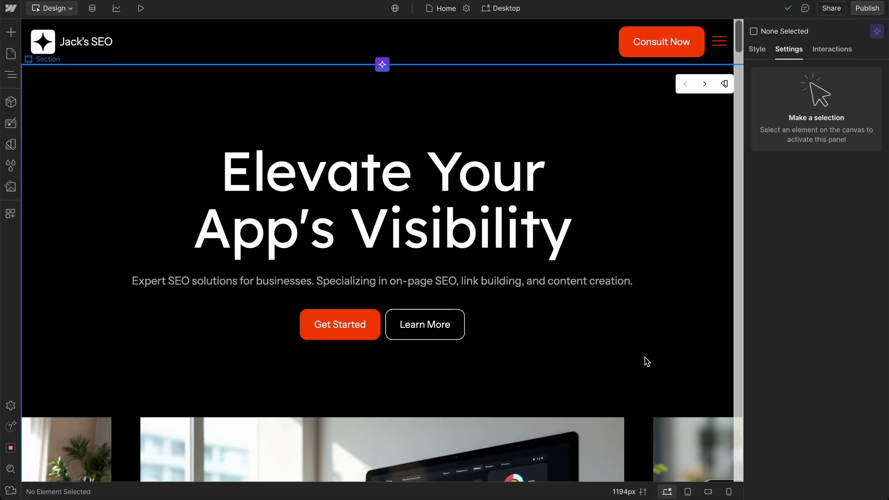
scroll(661, 300, "down", 10)
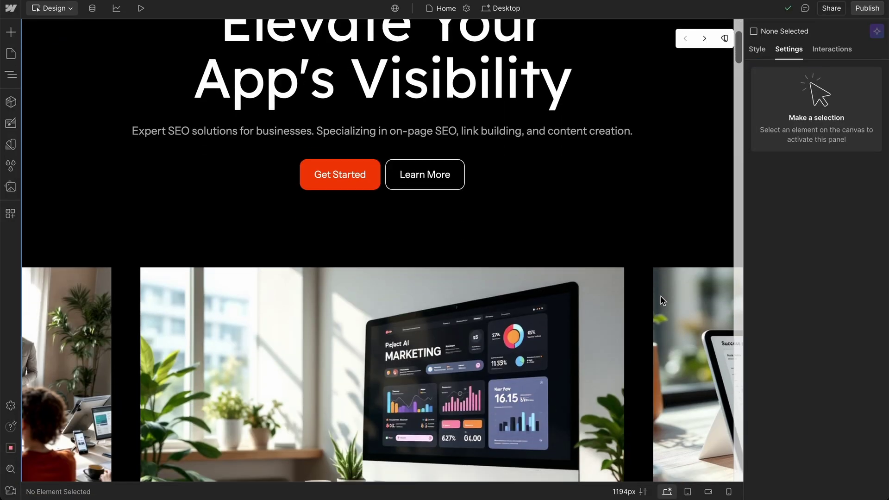
scroll(660, 296, "down", 3)
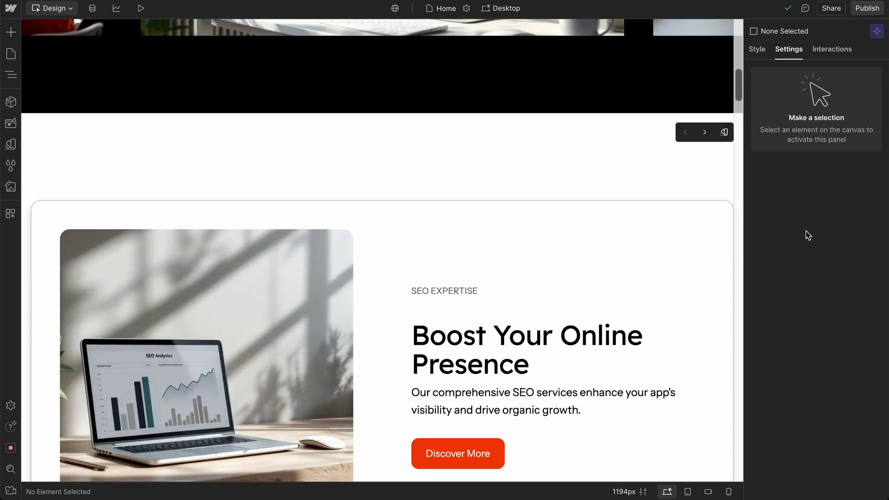
scroll(615, 345, "down", 3)
scroll(615, 346, "down", 5)
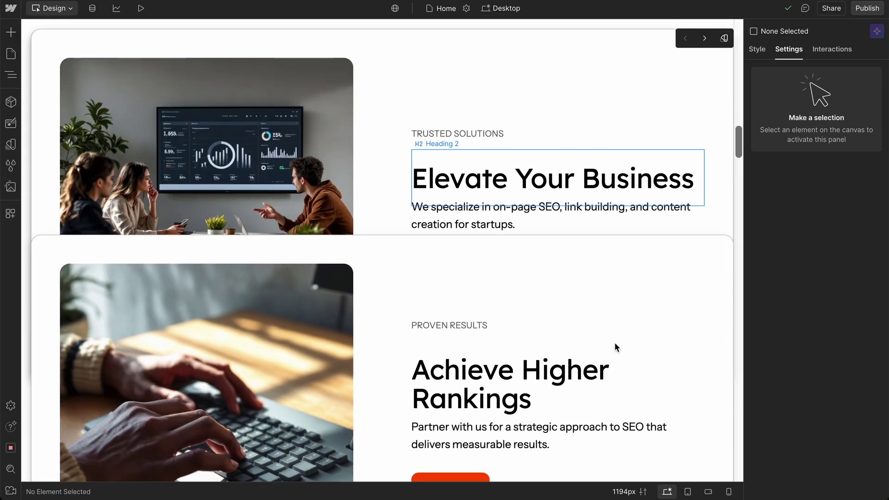
scroll(615, 345, "down", 15)
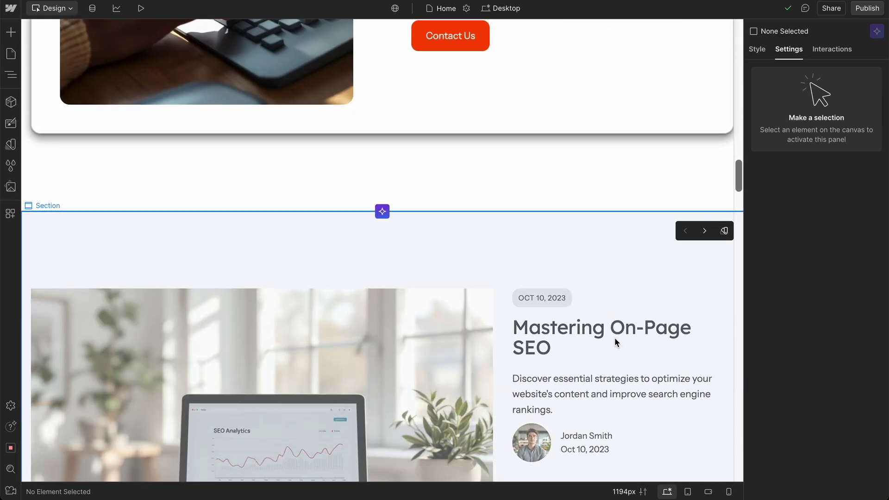
scroll(615, 338, "down", 15)
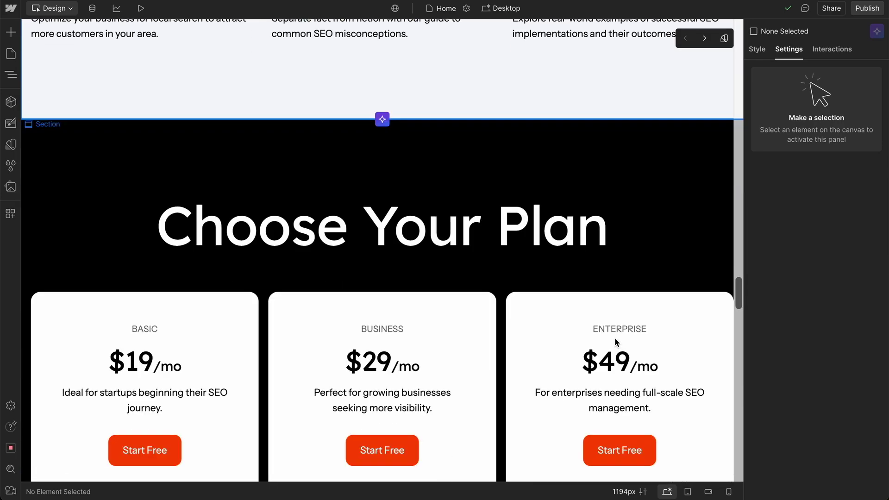
scroll(615, 343, "down", 10)
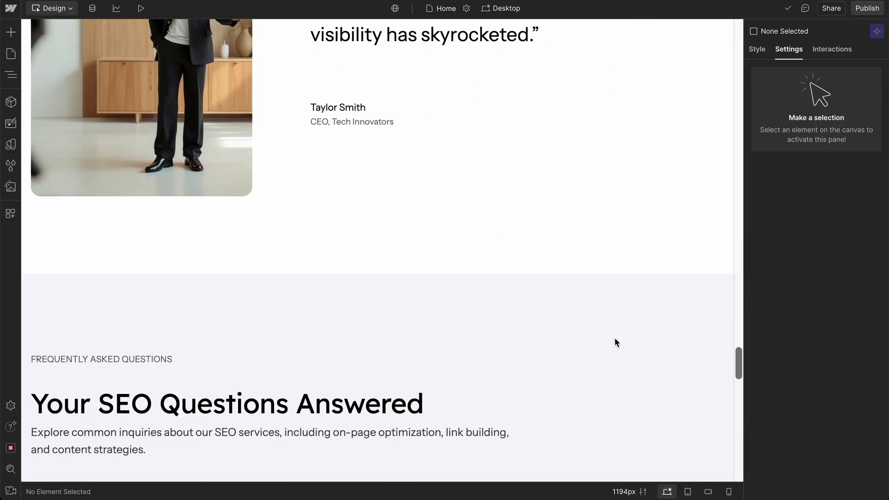
scroll(615, 331, "down", 3)
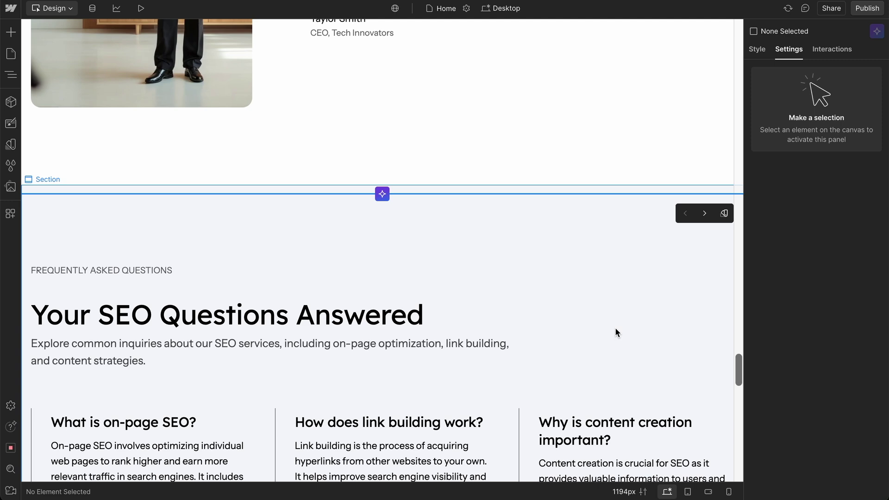